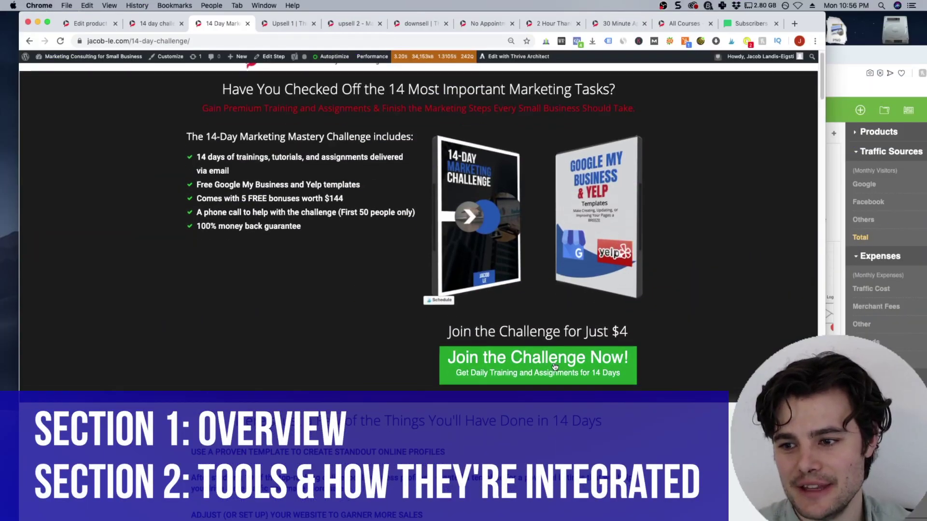
# - Jump down the sales page to the checkout form with billing details and the $4.00 order total
pyautogui.click(554, 367)
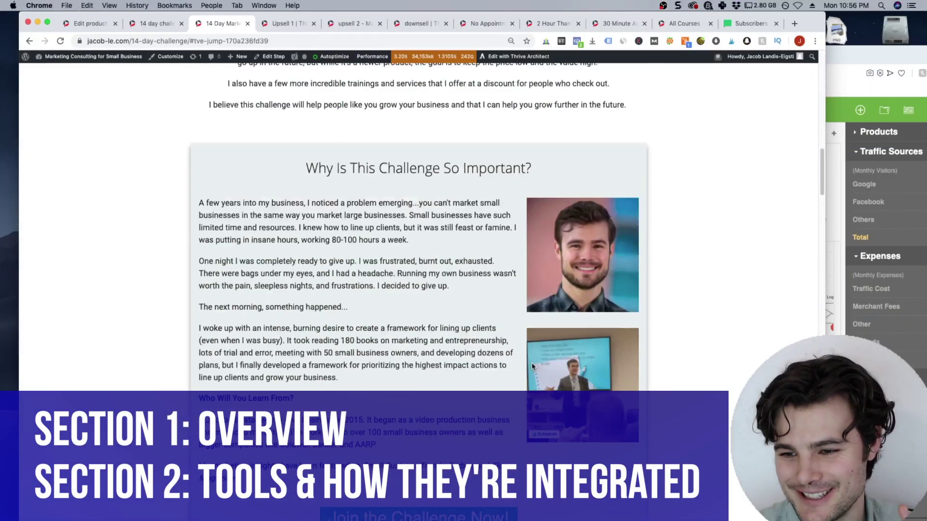
pyautogui.scroll(-15, 531, 363)
pyautogui.scroll(-1, 169, 351)
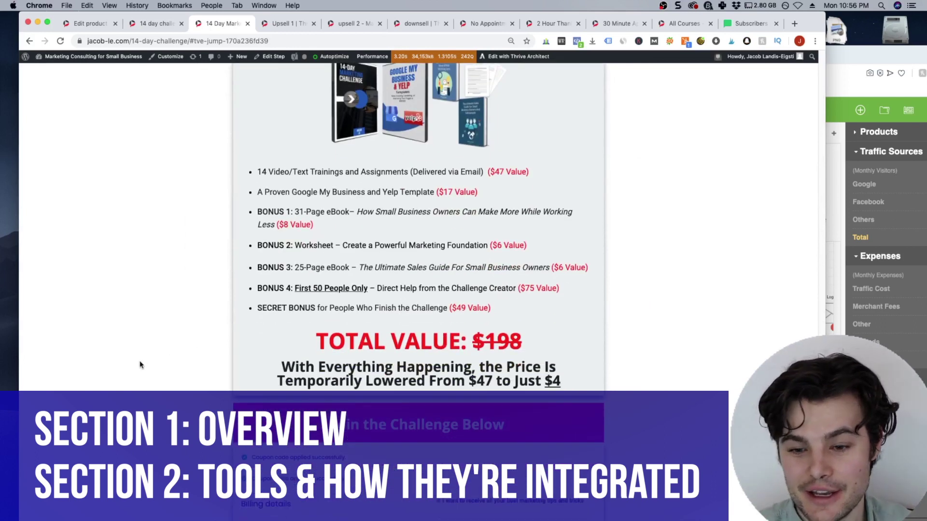
pyautogui.scroll(-6, 140, 365)
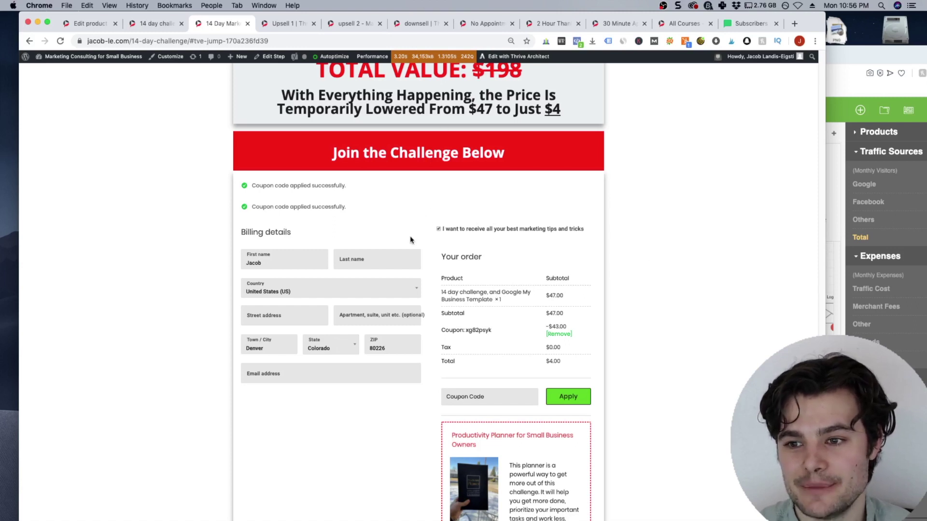
# - Tick the $8.95 Productivity Planner upgrade on the checkout, then switch to the Upsell 1 page
pyautogui.scroll(-3, 674, 258)
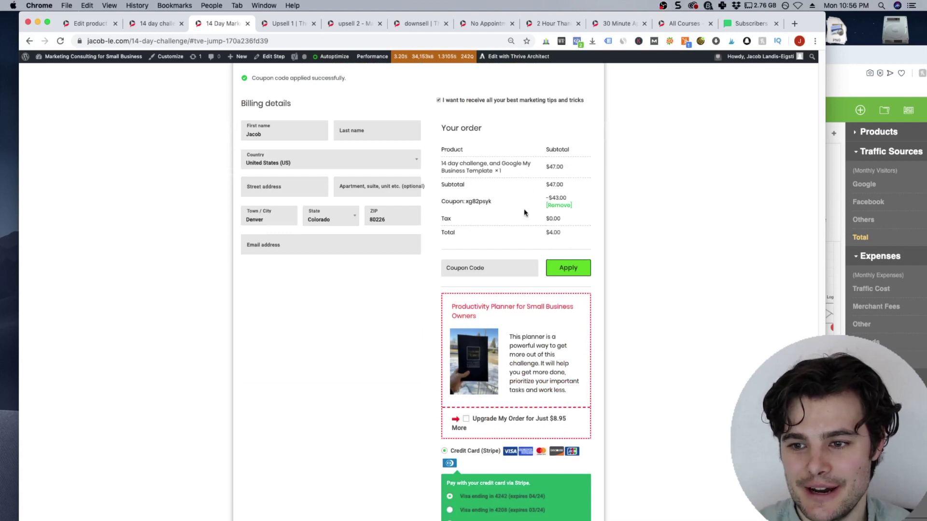
pyautogui.scroll(-1, 627, 212)
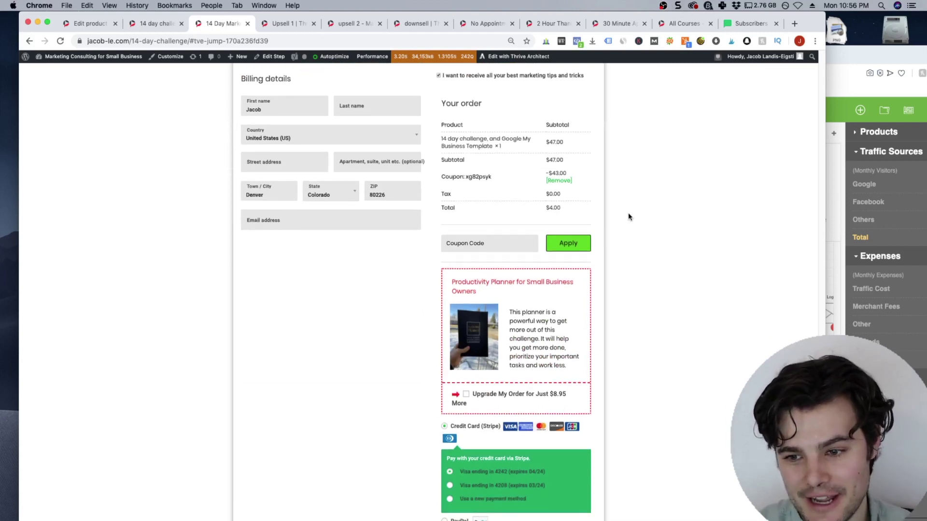
pyautogui.scroll(-1, 629, 217)
pyautogui.scroll(-1, 629, 217)
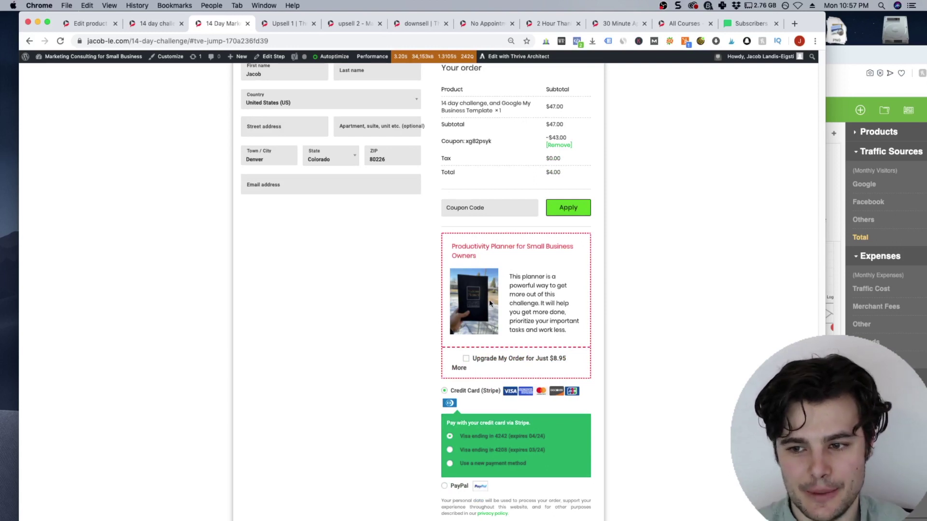
pyautogui.click(466, 365)
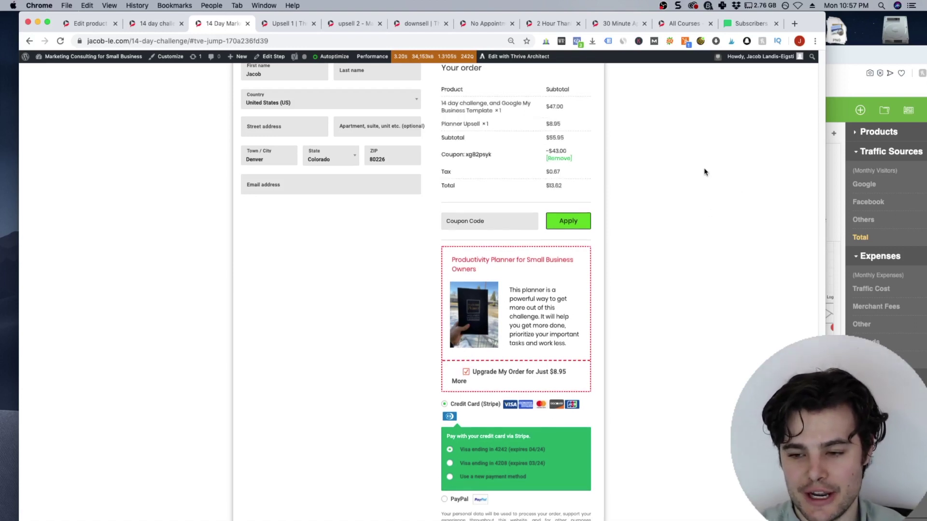
pyautogui.scroll(-4, 693, 215)
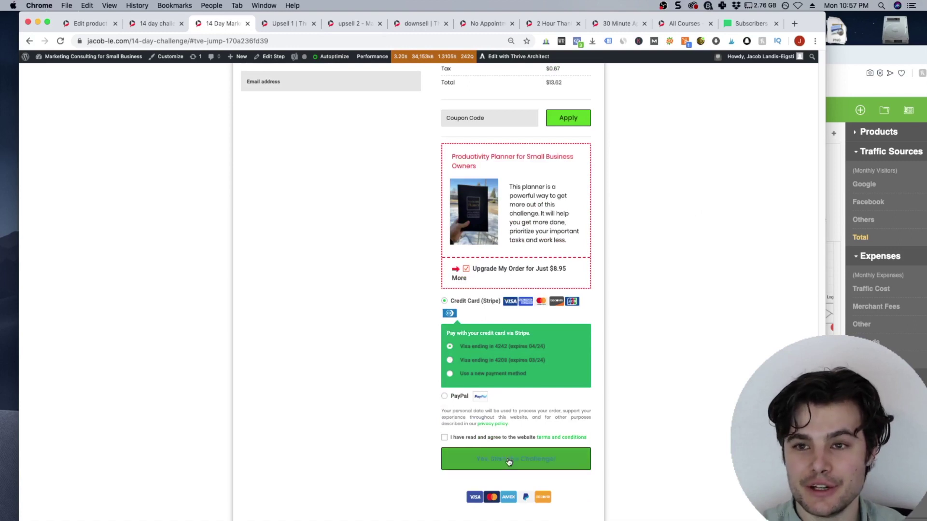
pyautogui.click(274, 25)
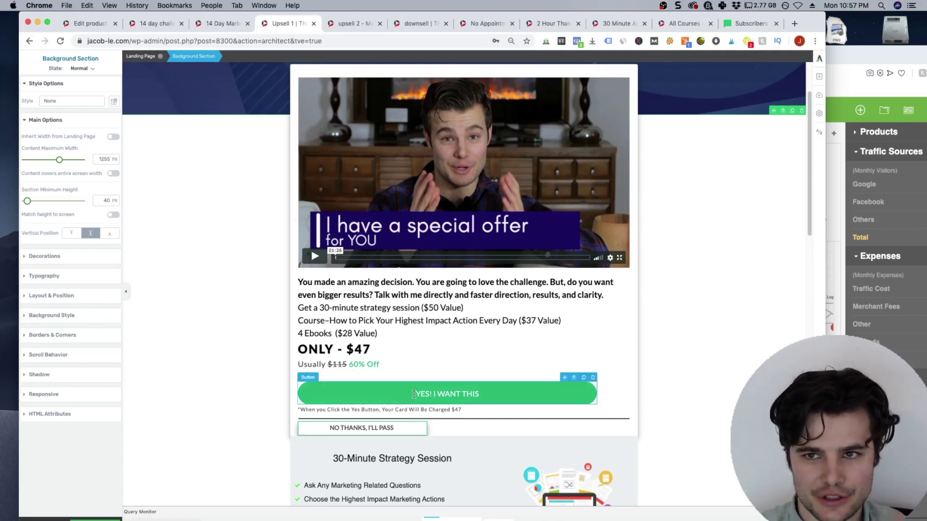
# - Look over the live second upsell page, then return to the first upsell page
pyautogui.click(352, 29)
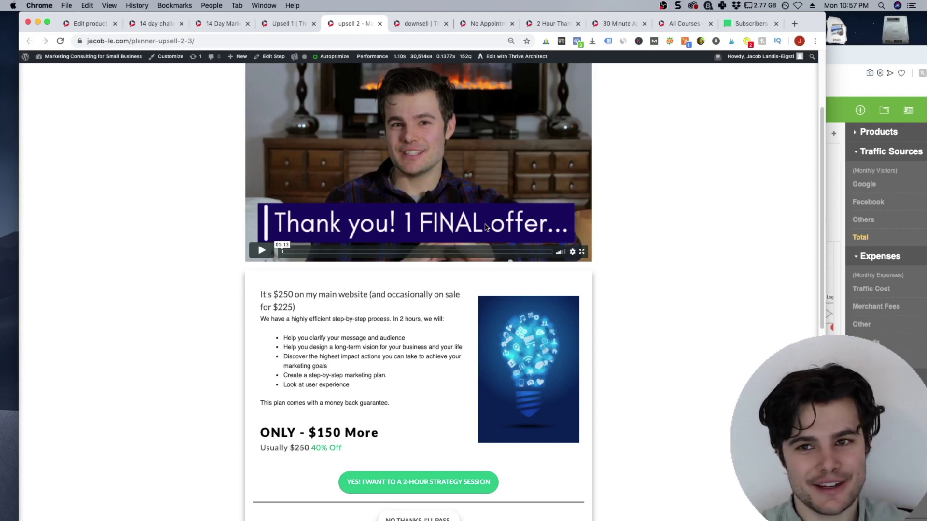
pyautogui.scroll(-3, 406, 228)
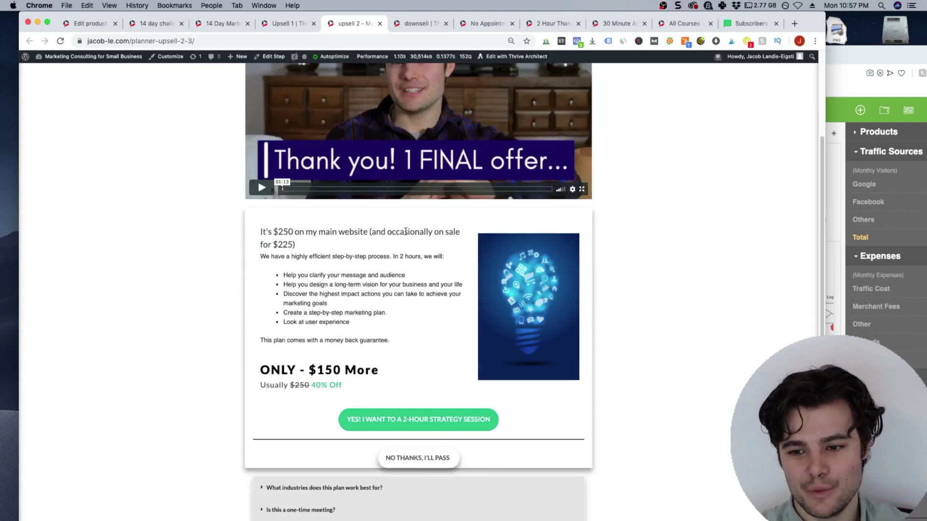
pyautogui.click(290, 23)
# - Scroll the first upsell, then view the $27 bonuses downsell and the order thank-you page
pyautogui.scroll(-3, 199, 188)
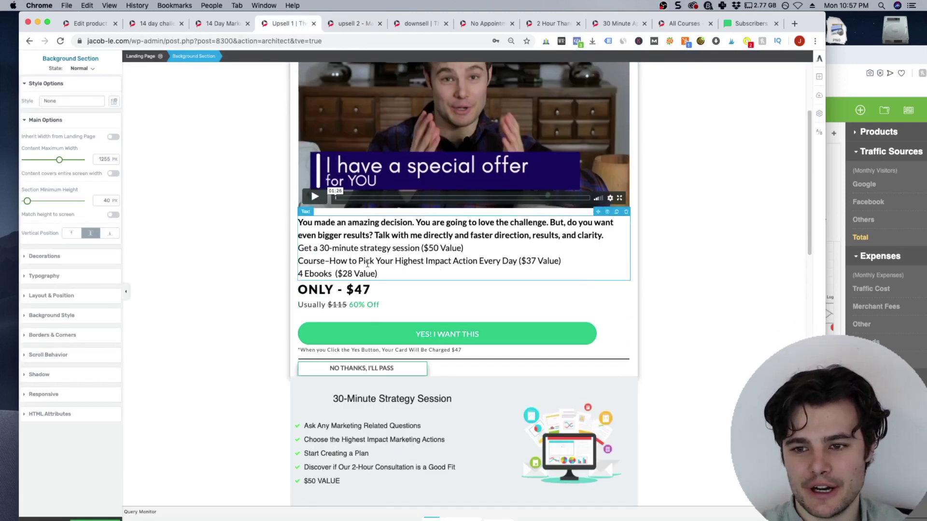
pyautogui.scroll(-2, 368, 263)
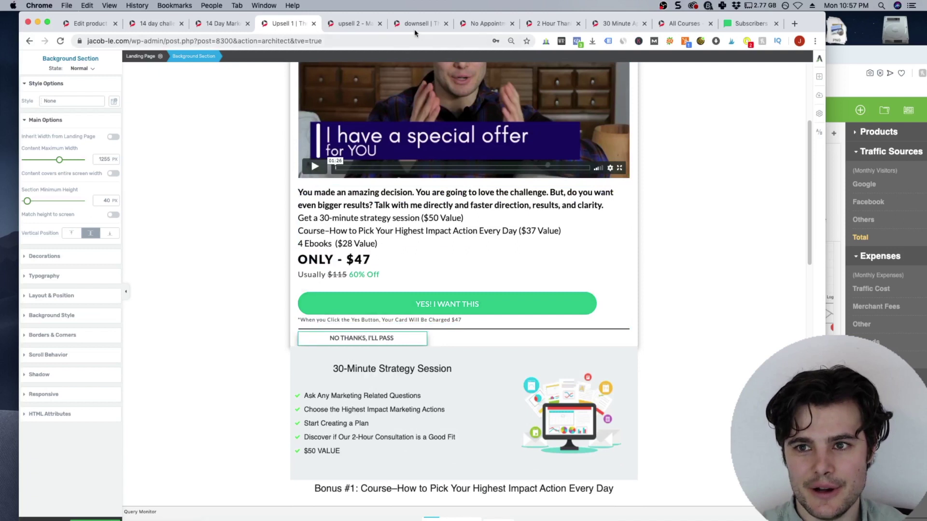
pyautogui.click(414, 28)
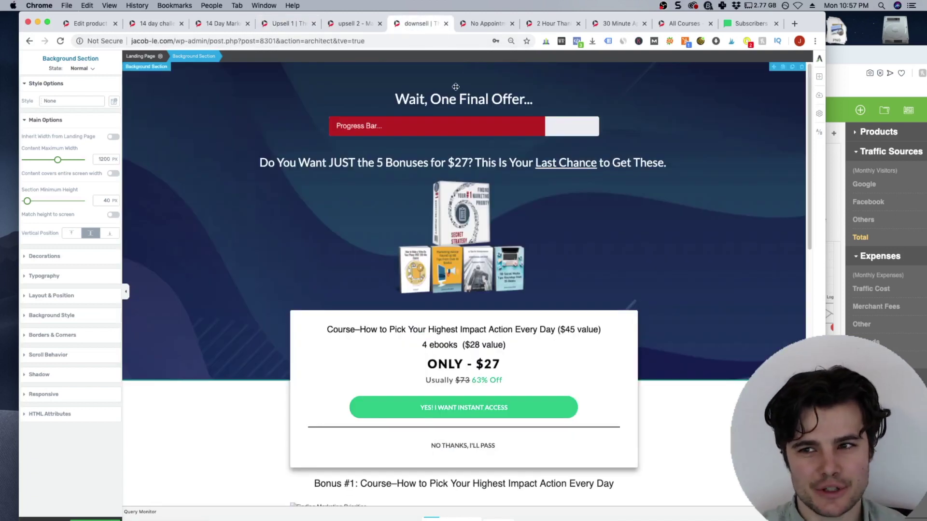
pyautogui.click(493, 21)
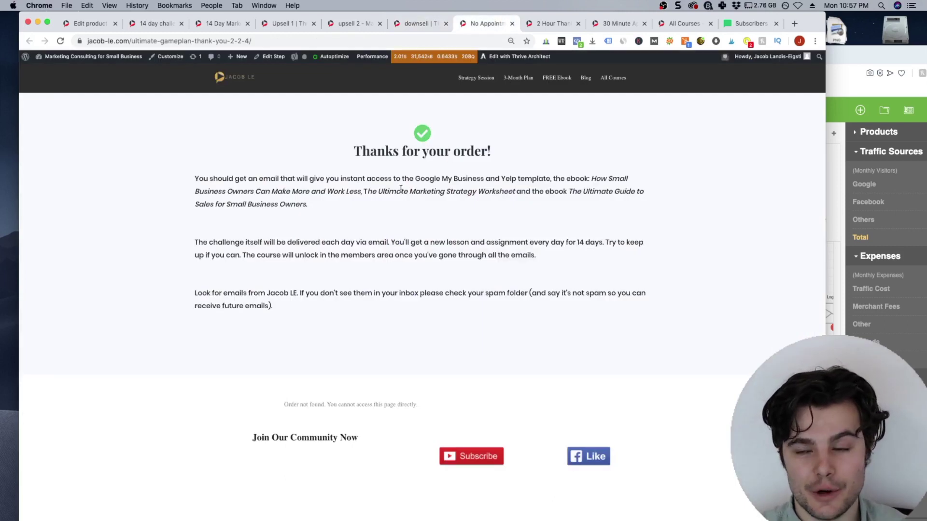
# - Book May 19 at 1:00 PM and May 29 at 11:15 AM session slots, then view All Courses
pyautogui.click(613, 23)
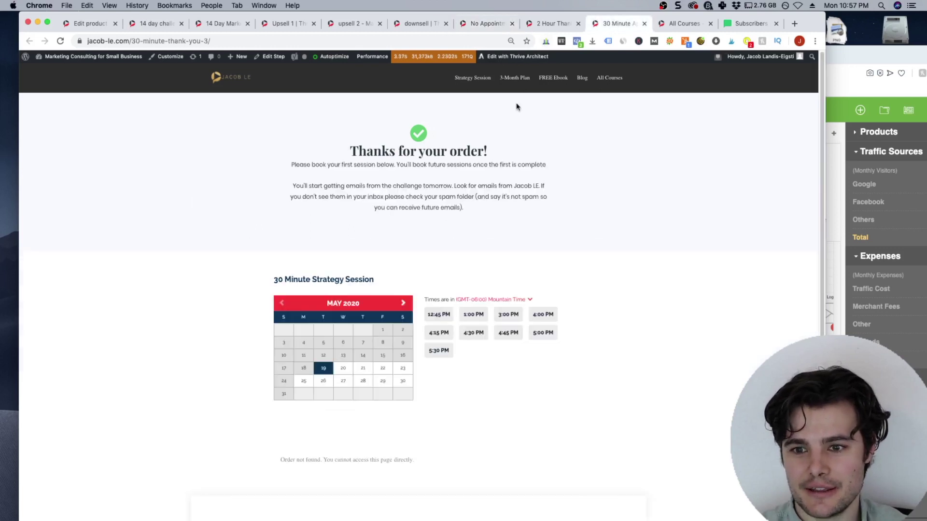
pyautogui.click(478, 312)
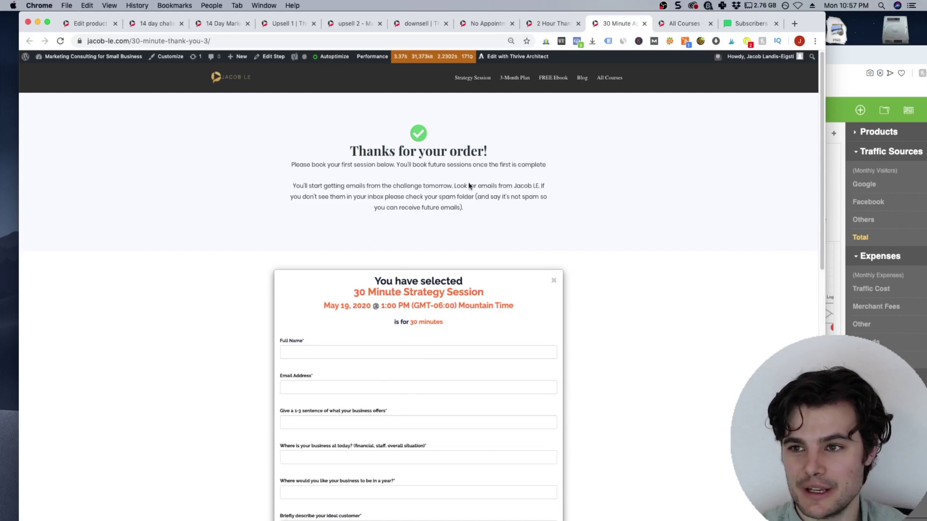
pyautogui.click(564, 23)
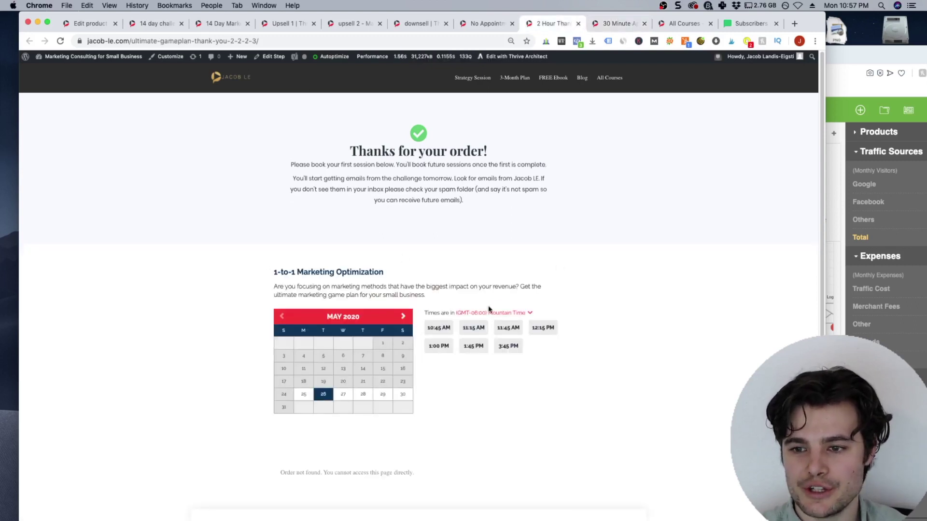
pyautogui.click(382, 396)
pyautogui.click(500, 327)
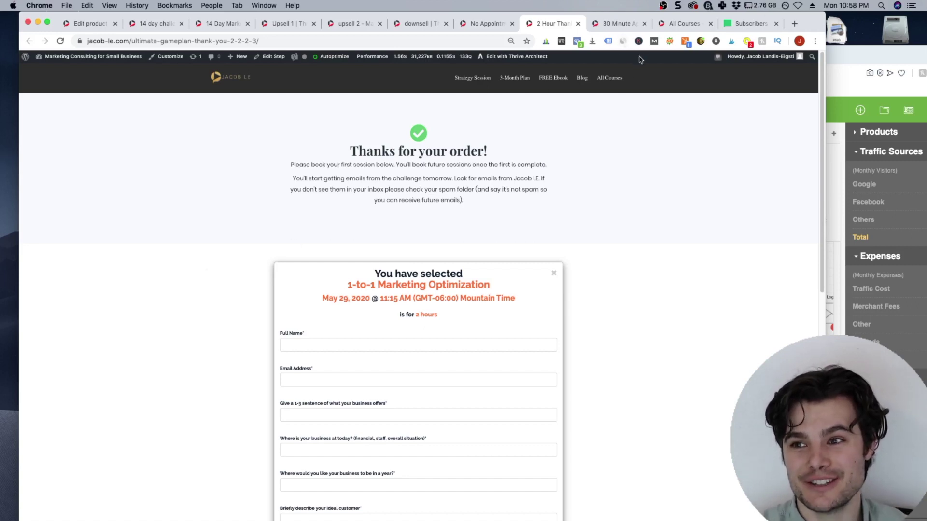
pyautogui.click(675, 24)
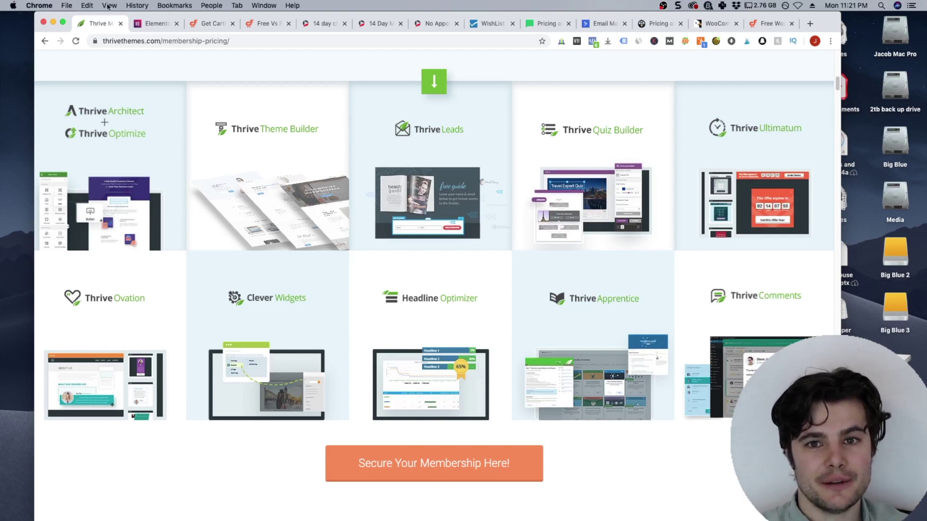
# - Switch from the Thrive Themes pricing page to the Elementor website
pyautogui.click(152, 24)
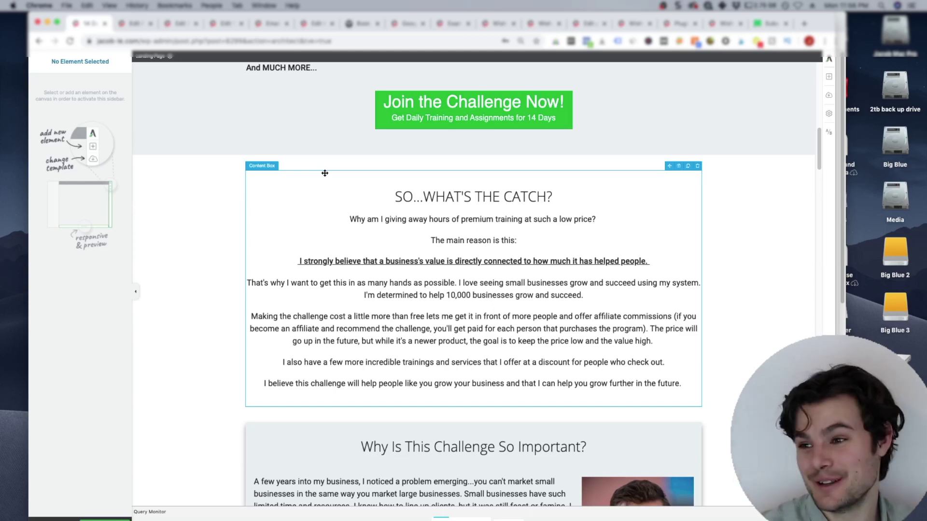
pyautogui.scroll(20, 325, 173)
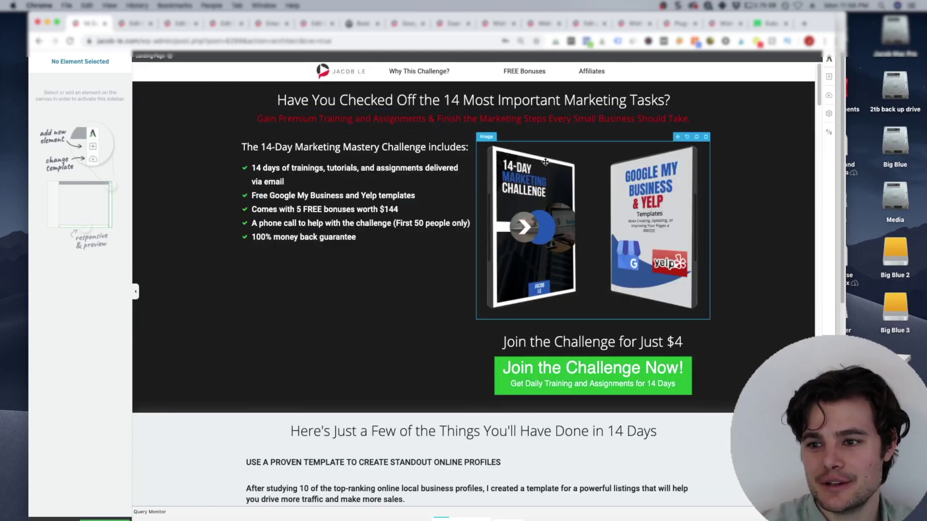
pyautogui.click(565, 209)
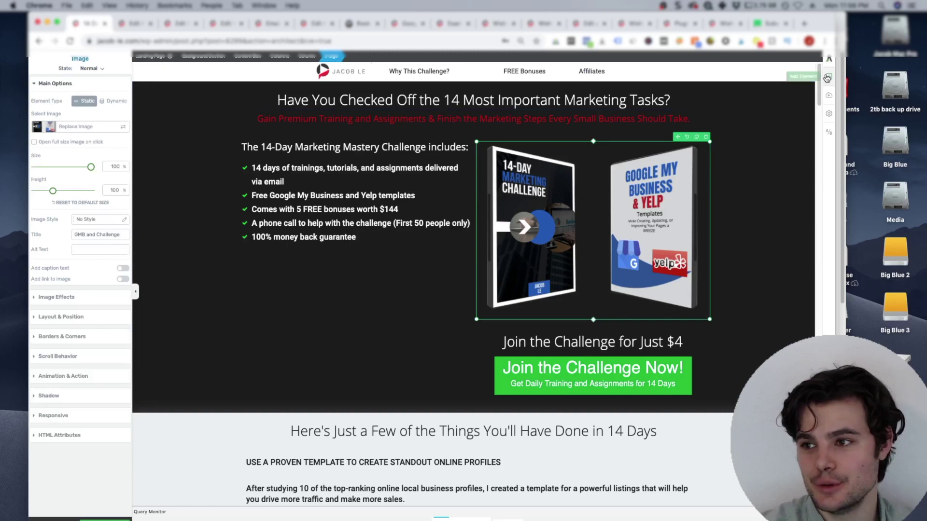
pyautogui.scroll(-10, 376, 242)
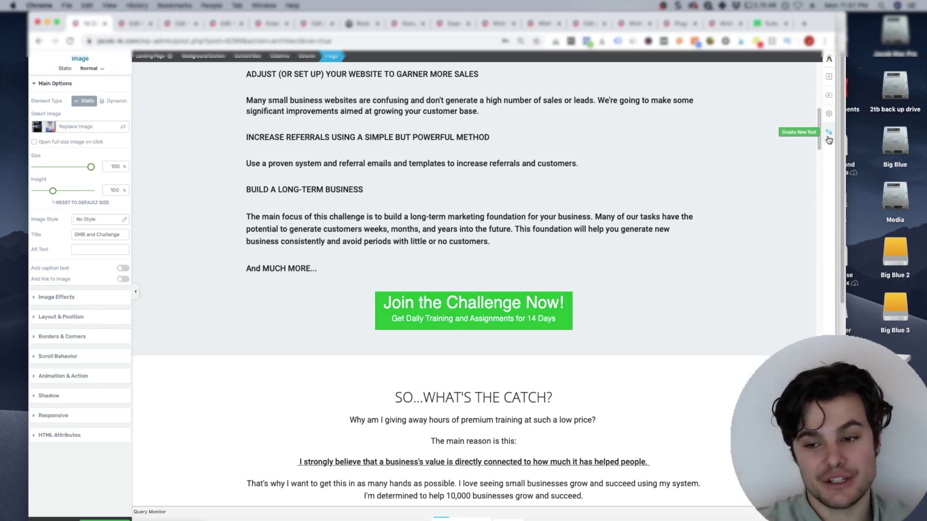
pyautogui.scroll(-5, 759, 215)
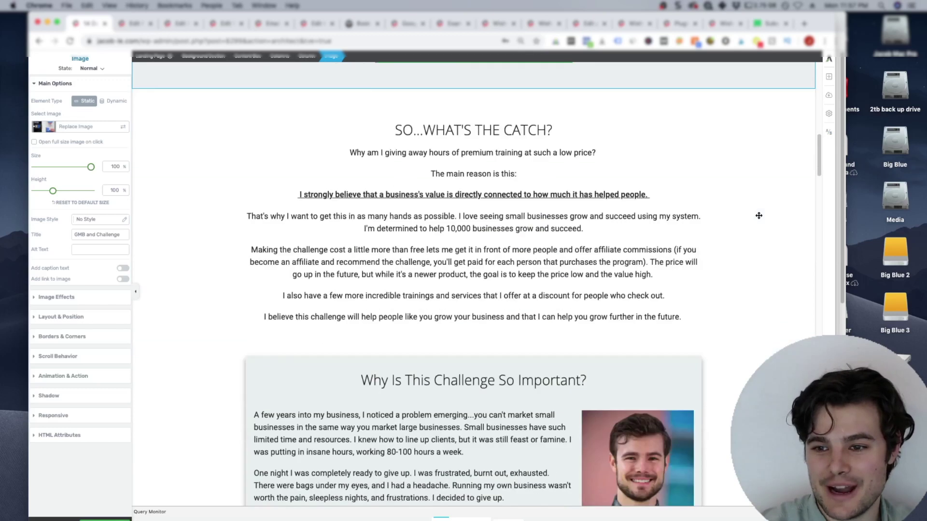
pyautogui.scroll(-15, 759, 216)
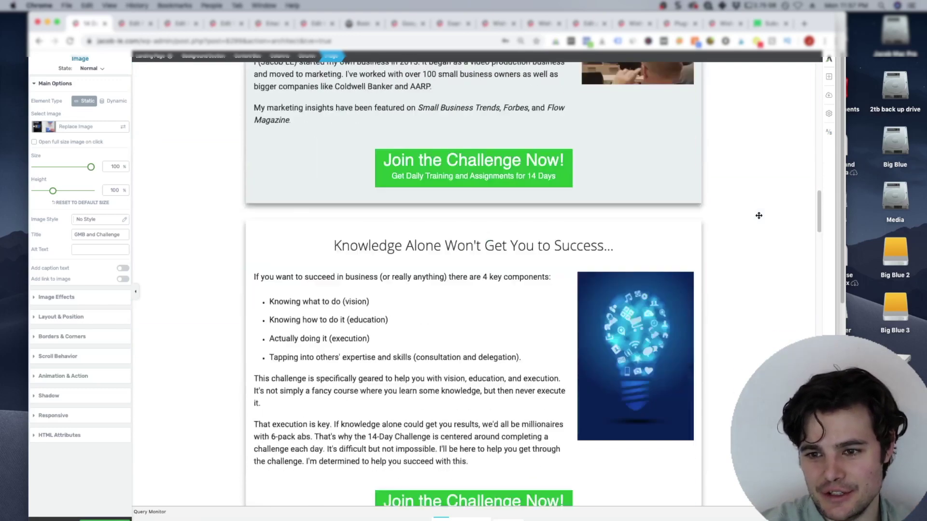
pyautogui.scroll(-10, 758, 215)
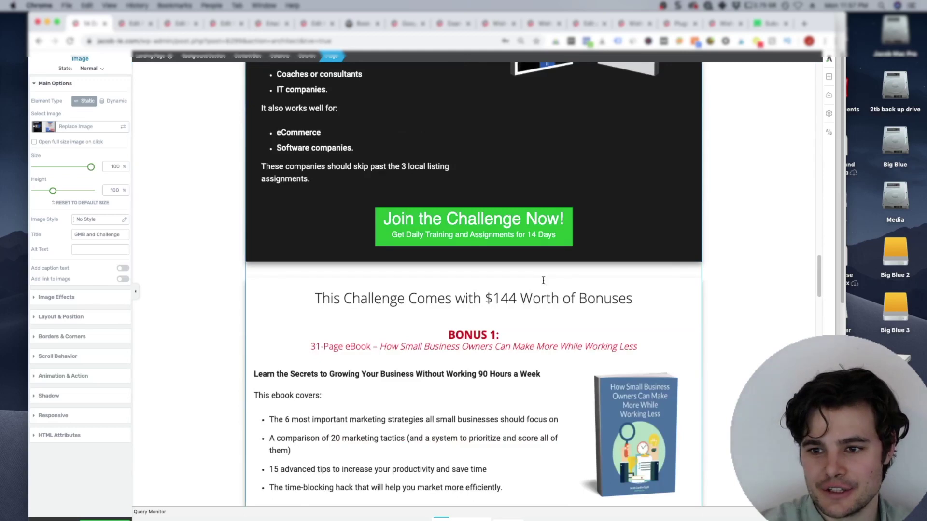
pyautogui.scroll(-14, 538, 230)
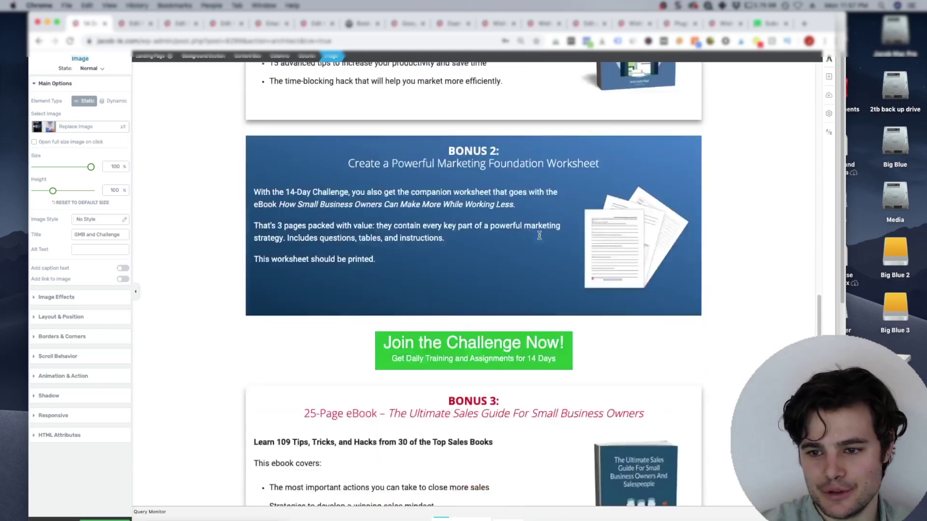
pyautogui.scroll(-20, 540, 235)
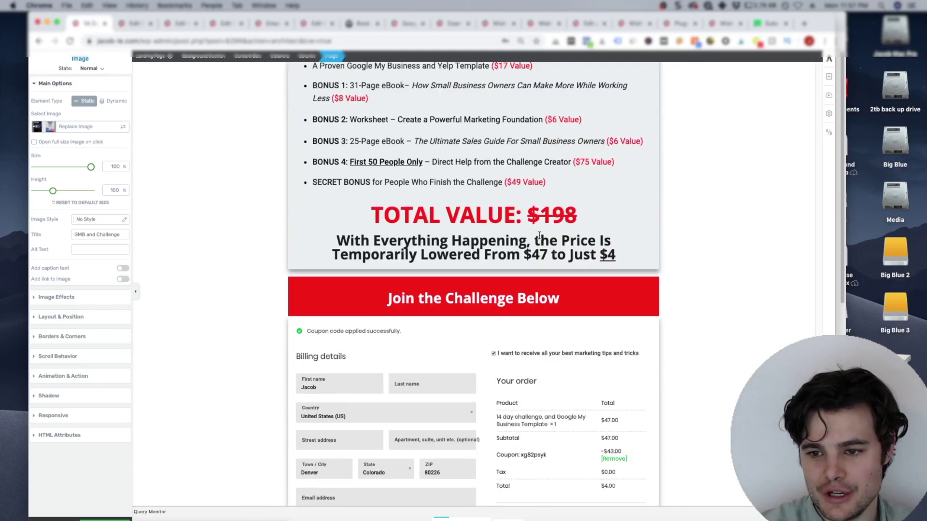
pyautogui.scroll(-2, 539, 235)
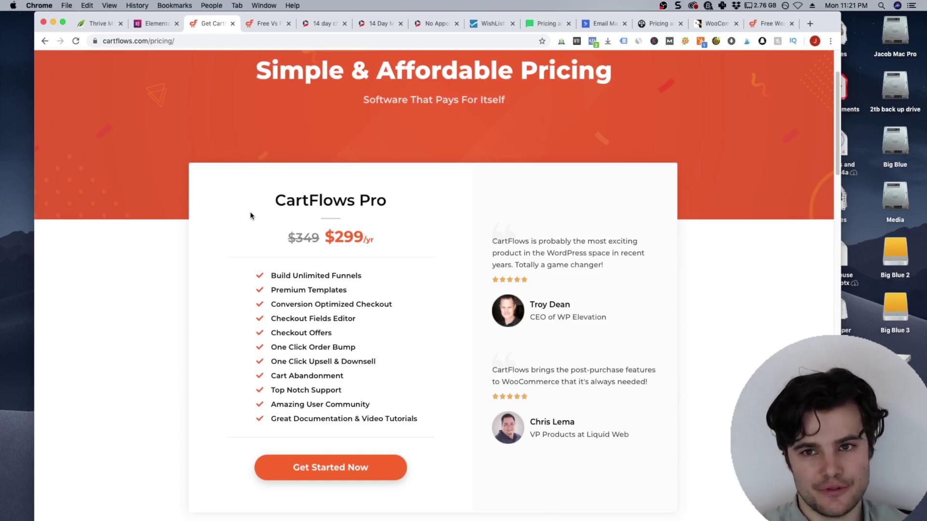
# - Scroll the CartFlows Free vs Pro chart to Pro's order bumps, one-click upsells and downsells
pyautogui.click(269, 24)
pyautogui.scroll(5, 198, 277)
pyautogui.scroll(-2, 197, 276)
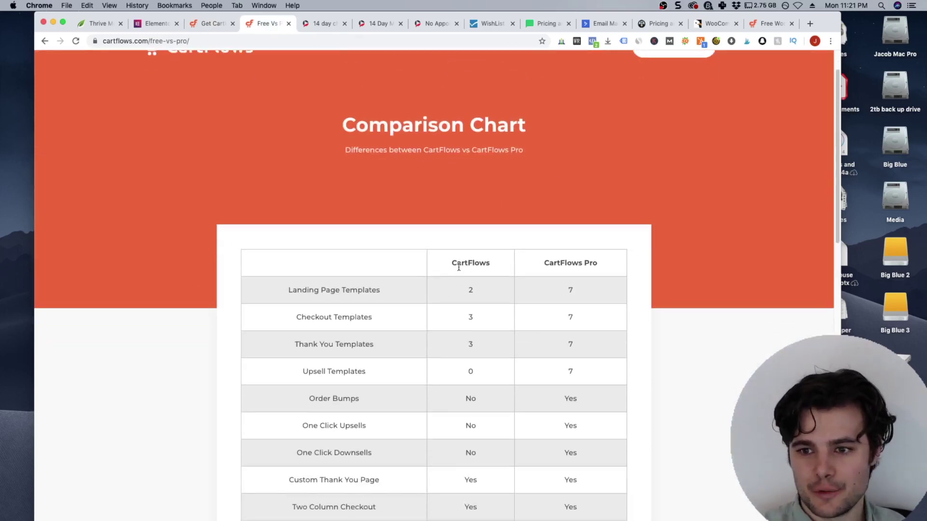
pyautogui.scroll(-4, 512, 282)
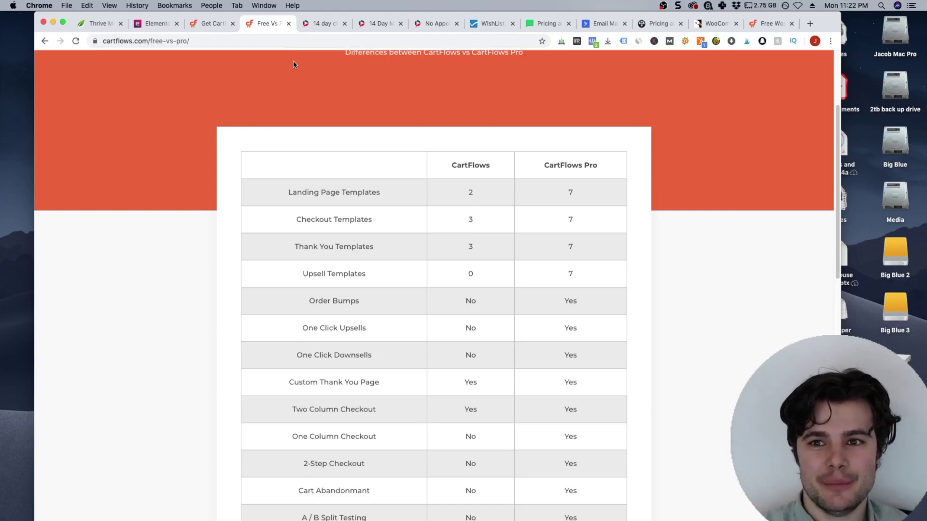
# - View the discounted 14 day challenge product, then scroll the sales page to its $4.00 checkout
pyautogui.click(329, 23)
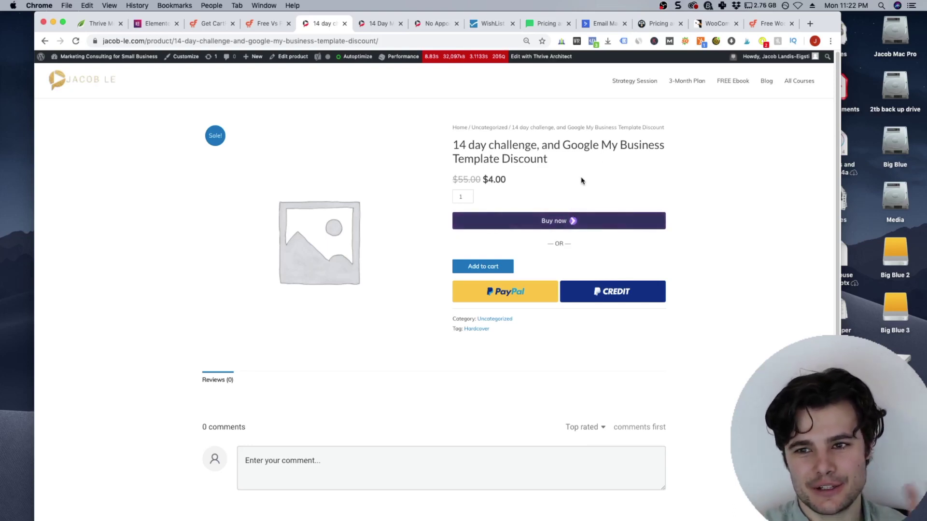
pyautogui.click(385, 23)
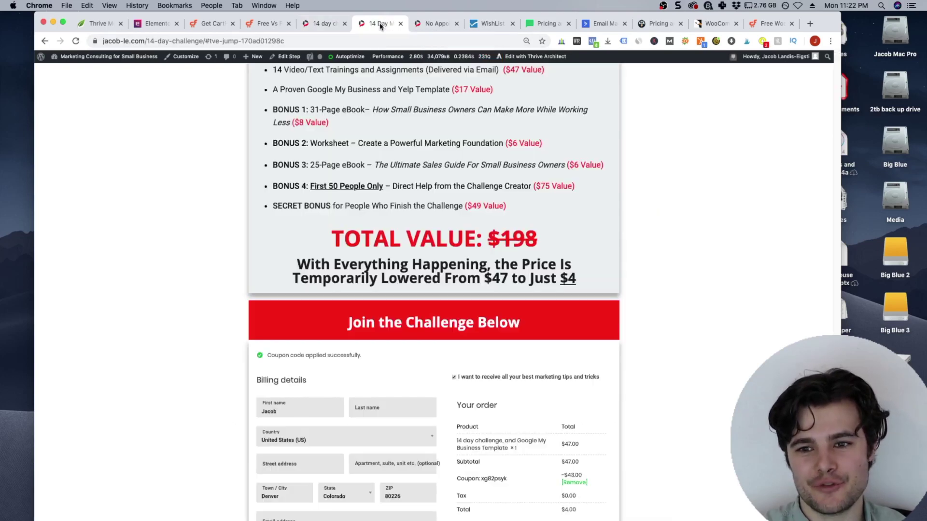
pyautogui.scroll(15, 196, 192)
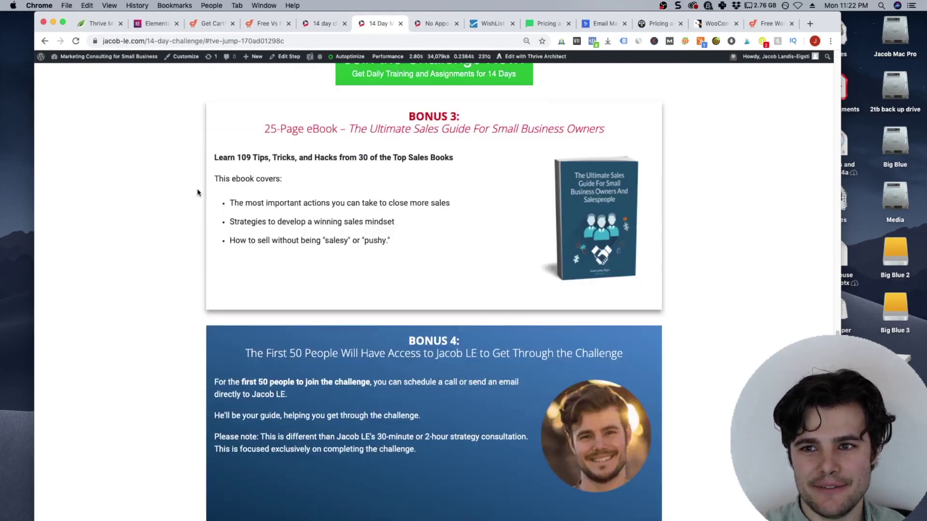
pyautogui.scroll(-6, 197, 192)
pyautogui.scroll(-15, 197, 192)
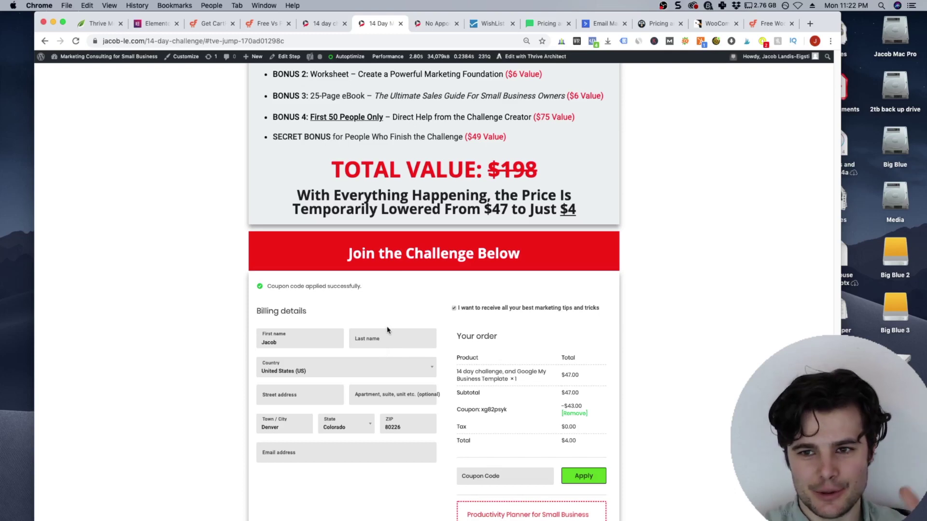
# - View the order thank-you page, then bring up the 14 Day Marketing Challenge checkout step editor
pyautogui.click(444, 25)
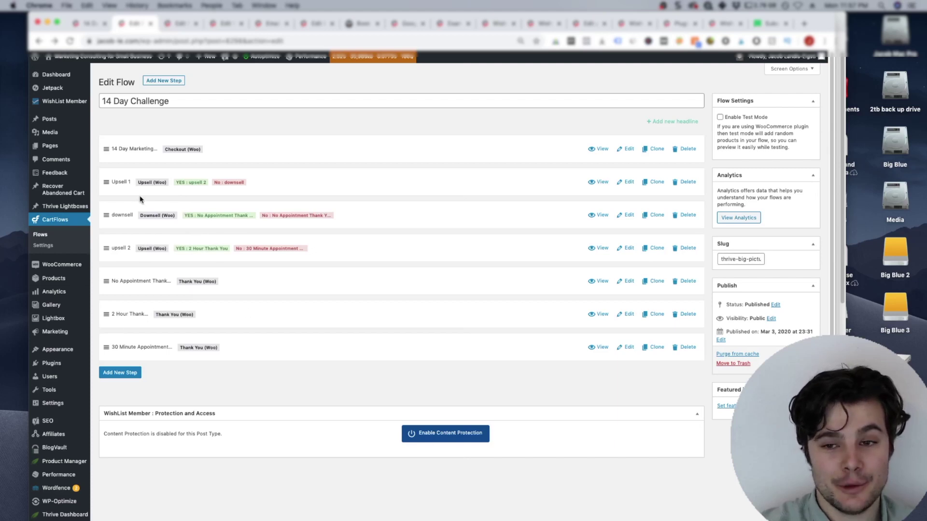
pyautogui.click(179, 25)
pyautogui.scroll(5, 261, 223)
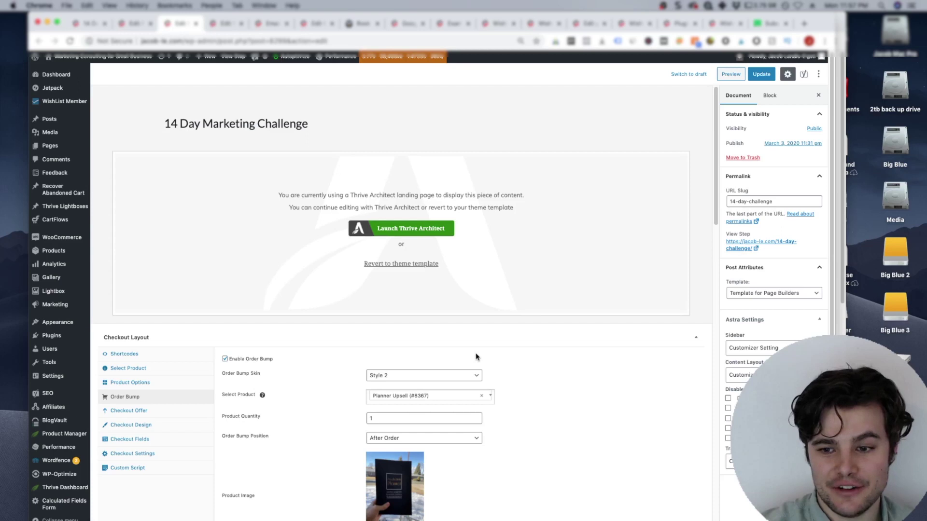
# - Review the checkout step's selected product and coupon
pyautogui.scroll(-2, 477, 360)
pyautogui.scroll(-3, 286, 364)
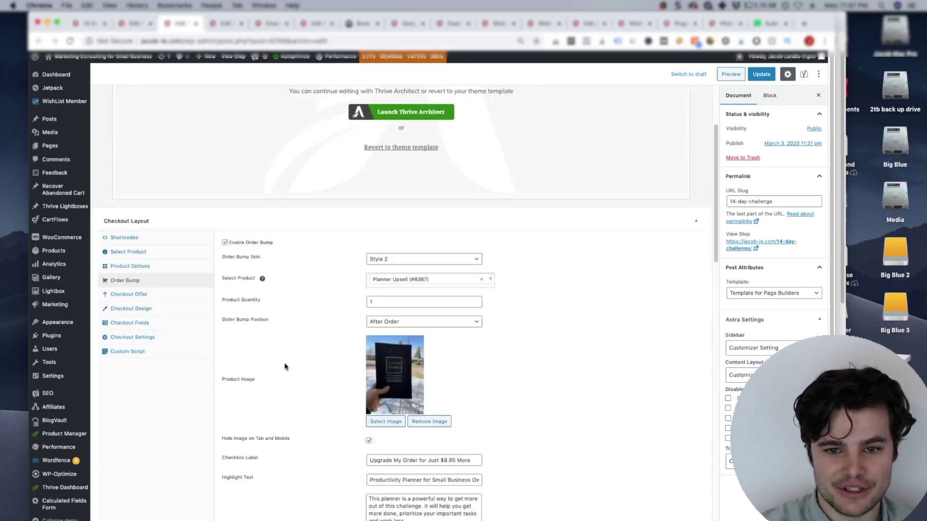
pyautogui.click(145, 221)
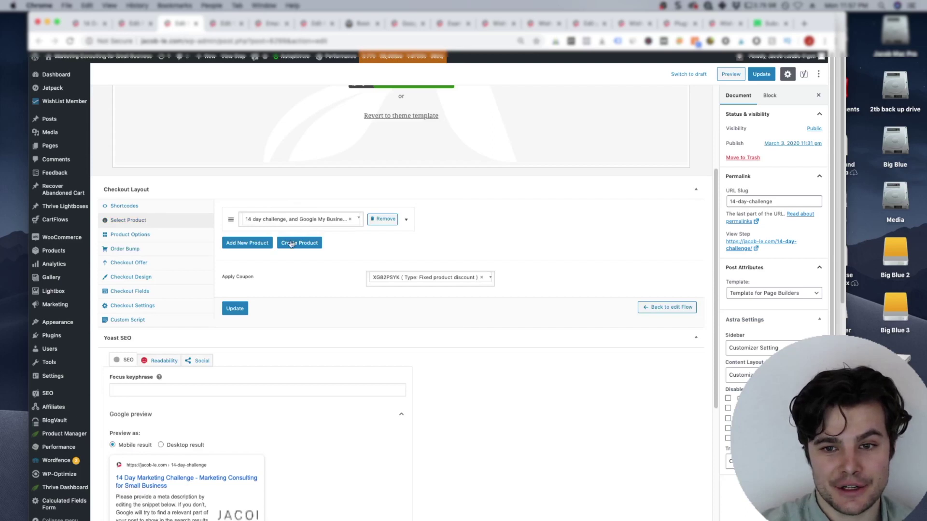
# - Review the Planner Upsell order bump settings, then bring up the $47.00 Upsell 1 offer step
pyautogui.click(126, 248)
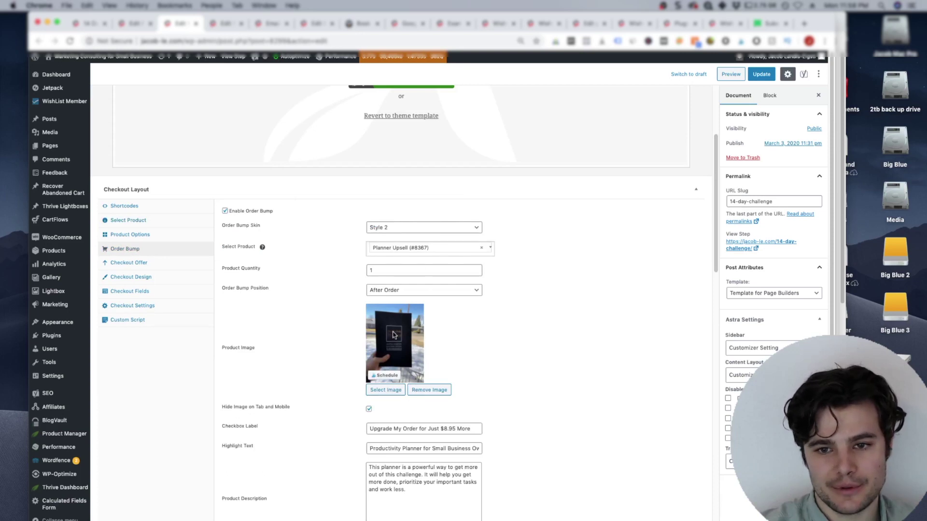
pyautogui.scroll(-5, 484, 314)
pyautogui.scroll(-5, 485, 317)
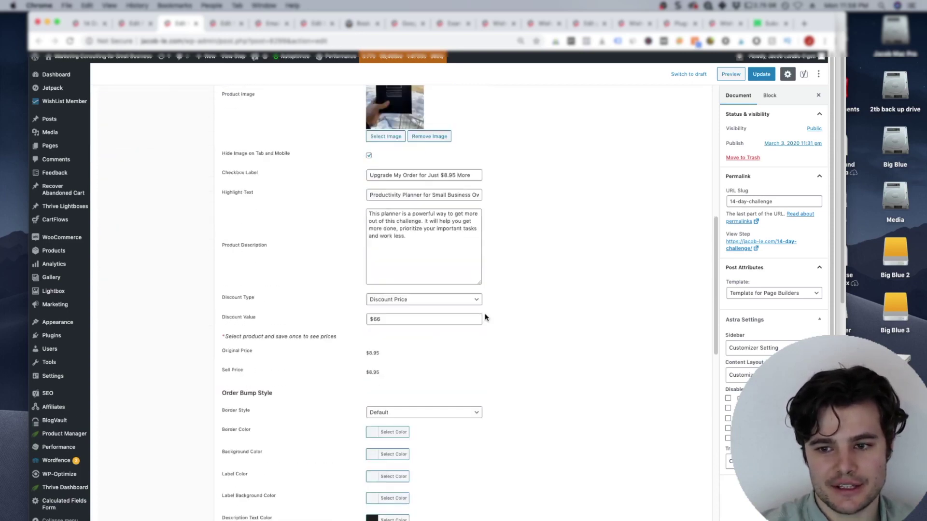
pyautogui.scroll(8, 485, 317)
pyautogui.scroll(2, 484, 315)
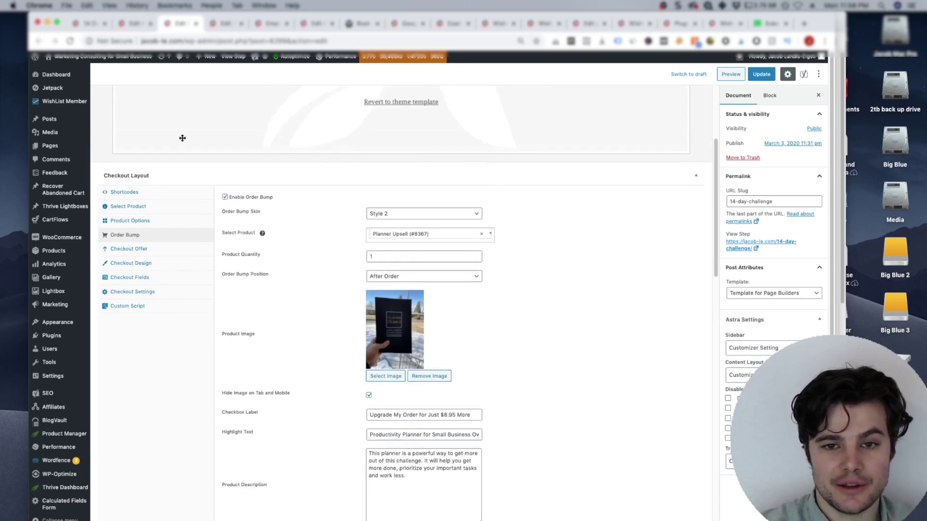
pyautogui.click(228, 28)
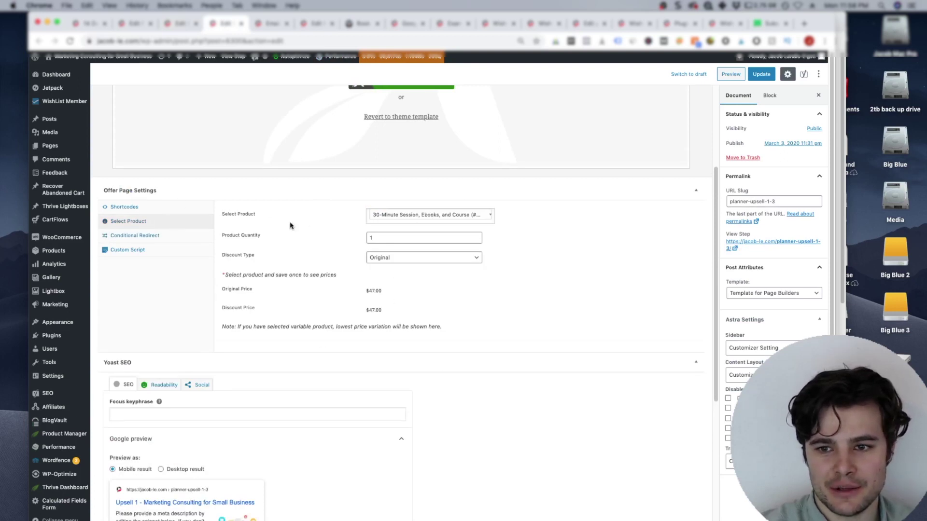
# - Check the upsell's Conditional Redirect options, keeping Offer – Yes Next Step at Default
pyautogui.click(121, 235)
pyautogui.click(398, 215)
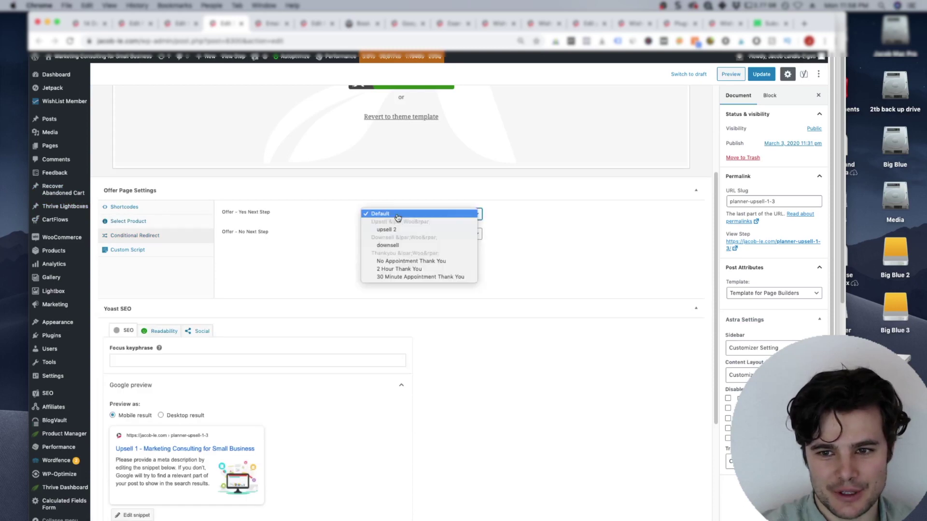
pyautogui.click(287, 235)
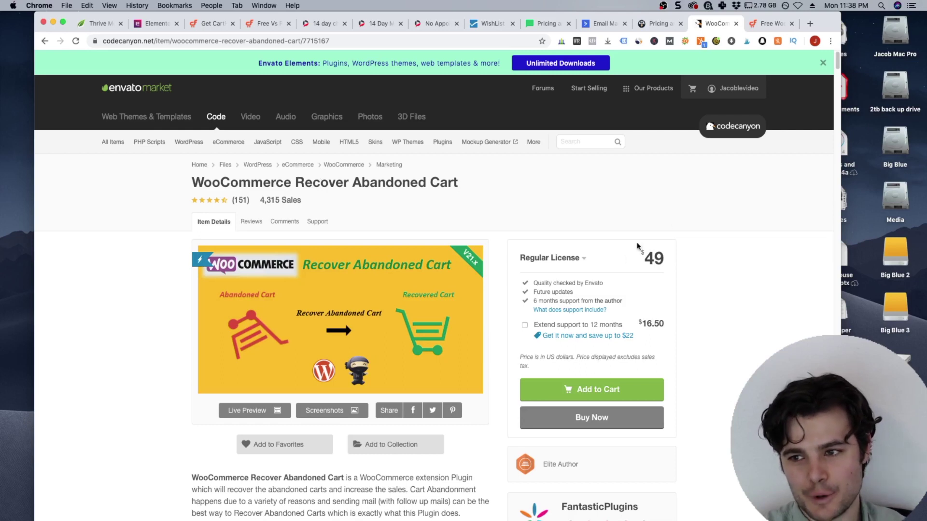
# - Go from the CodeCanyon Recover Abandoned Cart listing to CartFlows' free cart abandonment page
pyautogui.click(771, 27)
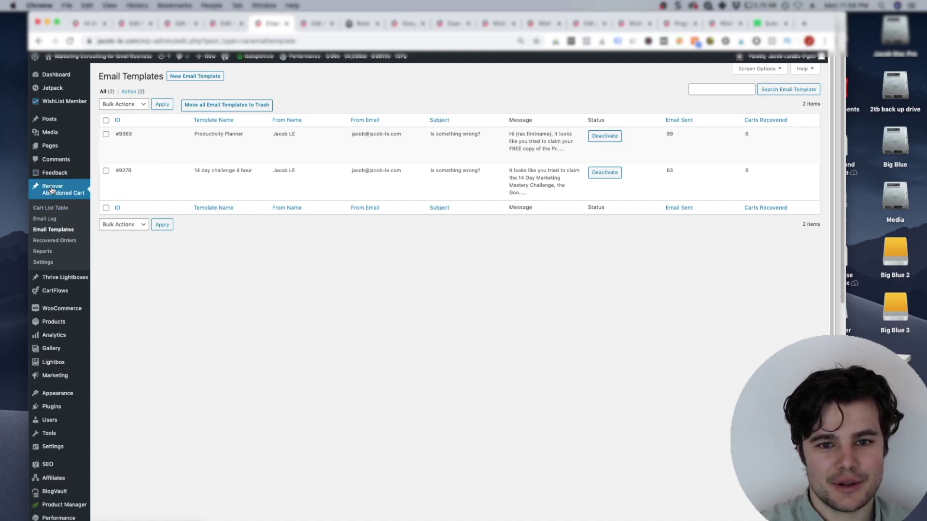
# - Review the abandoned-cart email templates and open Productivity Planner, with its 4-hour send delay
pyautogui.moveTo(141, 147)
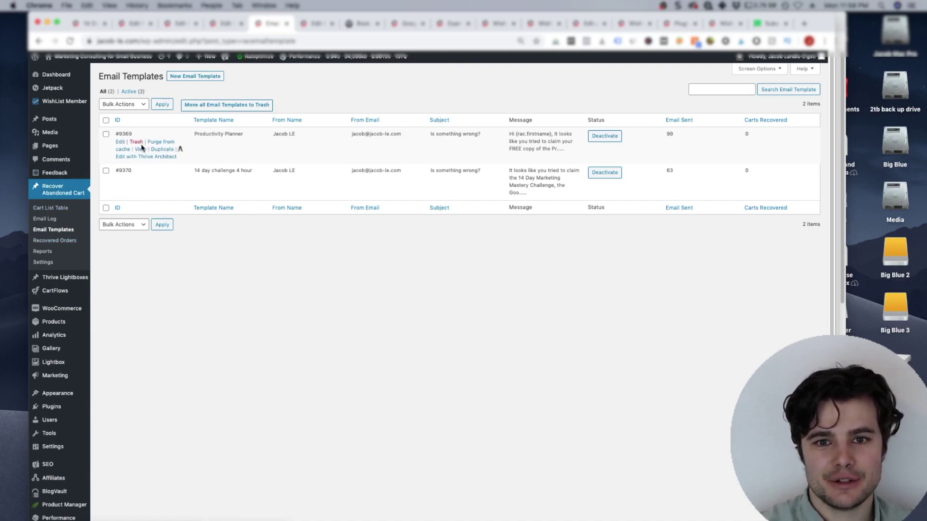
pyautogui.moveTo(50, 132)
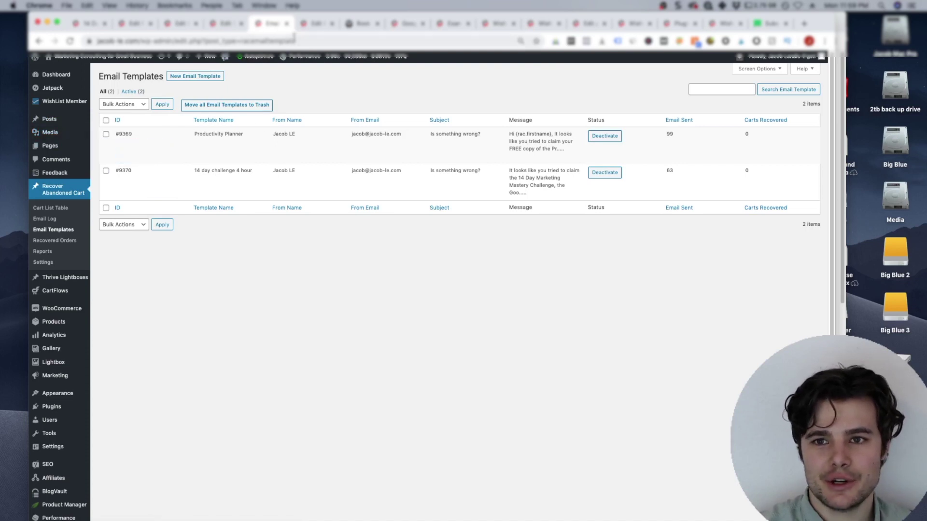
pyautogui.click(313, 25)
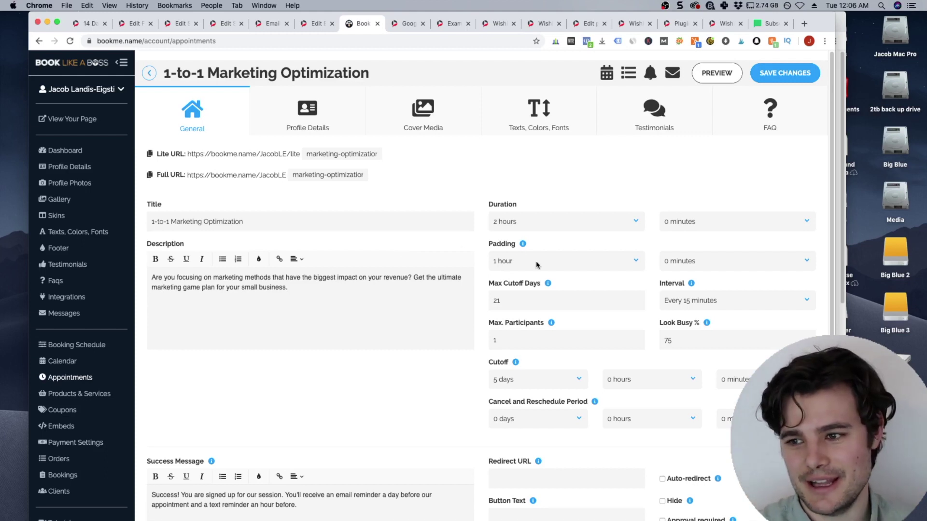
pyautogui.click(625, 70)
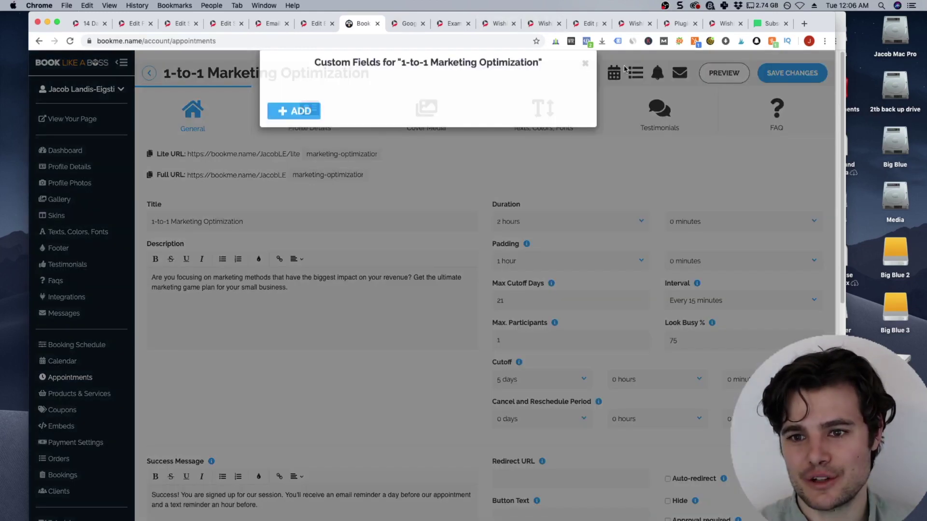
pyautogui.click(583, 78)
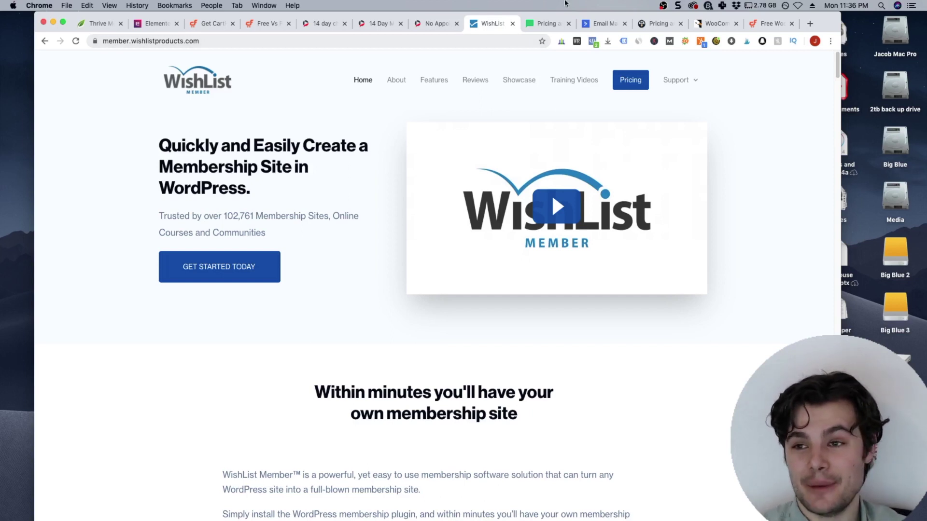
# - Check ActiveCampaign pricing at 25,000 contacts, then return to WishList Member
pyautogui.click(607, 26)
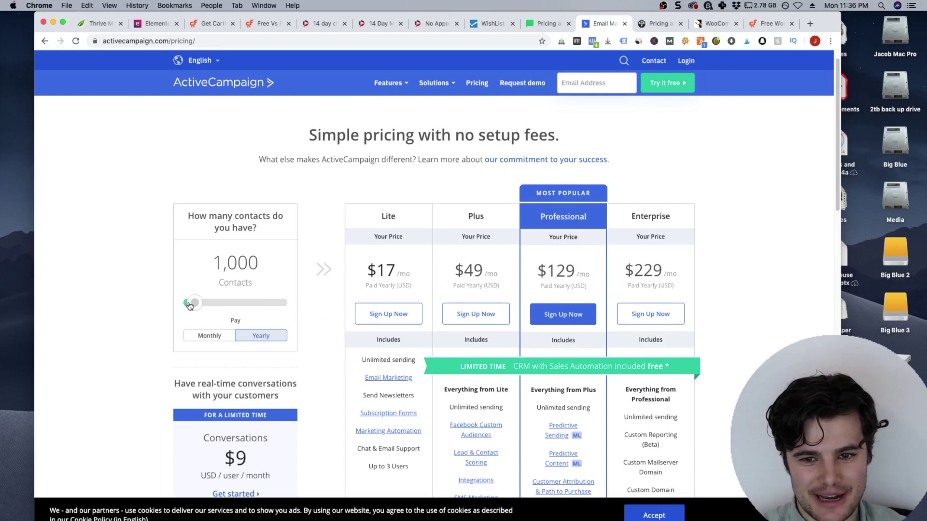
pyautogui.moveTo(201, 304); pyautogui.dragTo(239, 302)
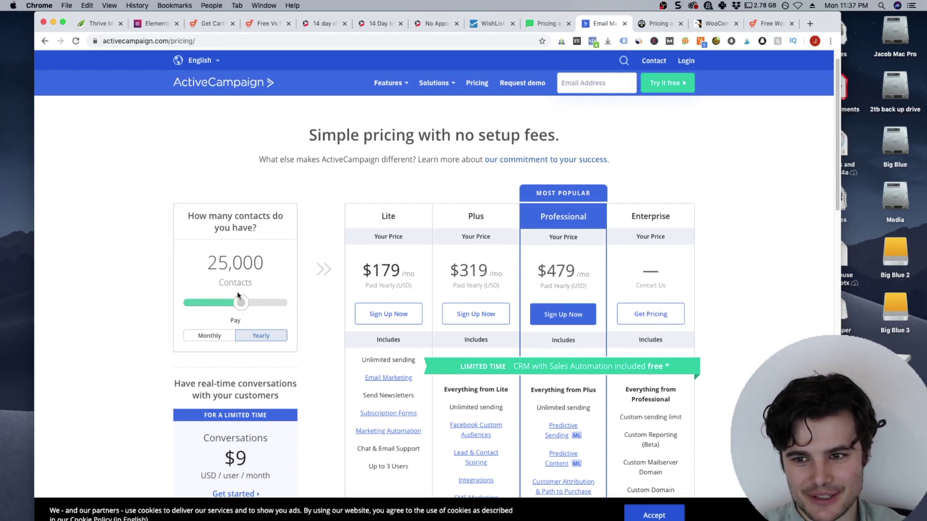
pyautogui.click(492, 23)
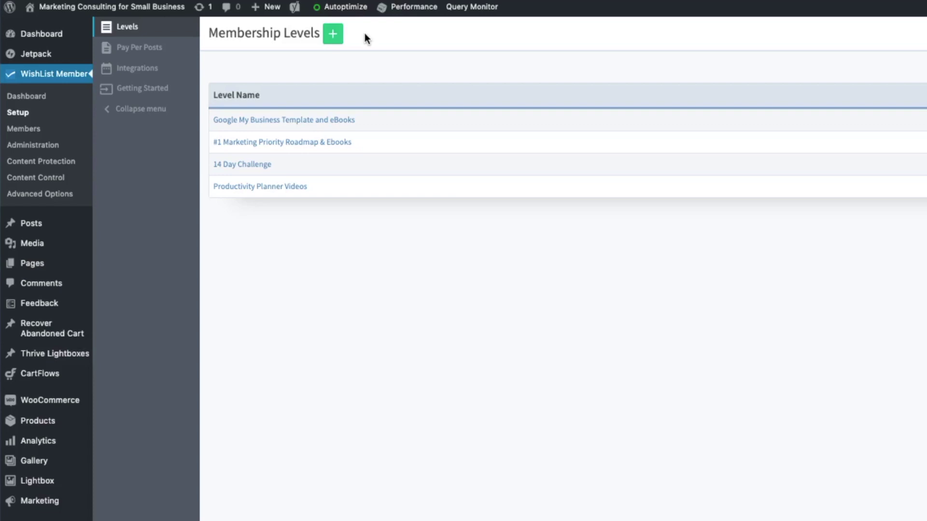
# - Show WishList Member's Email Providers integrations, where MailerLite is connected
pyautogui.click(138, 74)
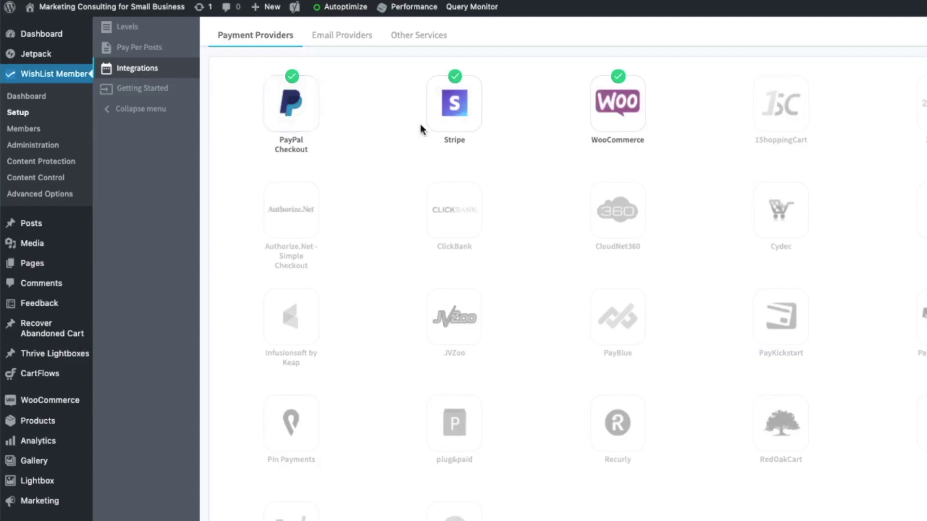
pyautogui.click(318, 43)
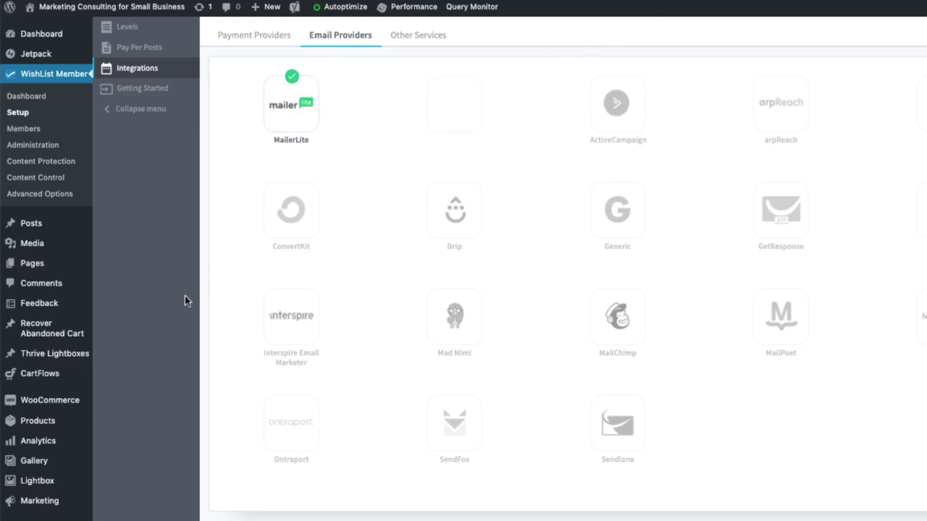
pyautogui.moveTo(43, 422)
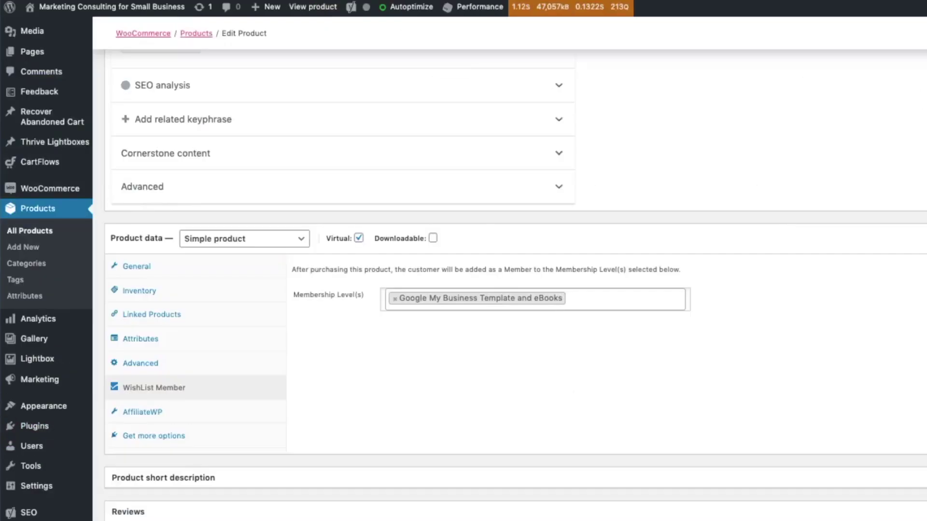
# - Review the product's WishList Member settings granting the Google My Business Template and eBooks level, then return to integrations
pyautogui.scroll(7, 589, 177)
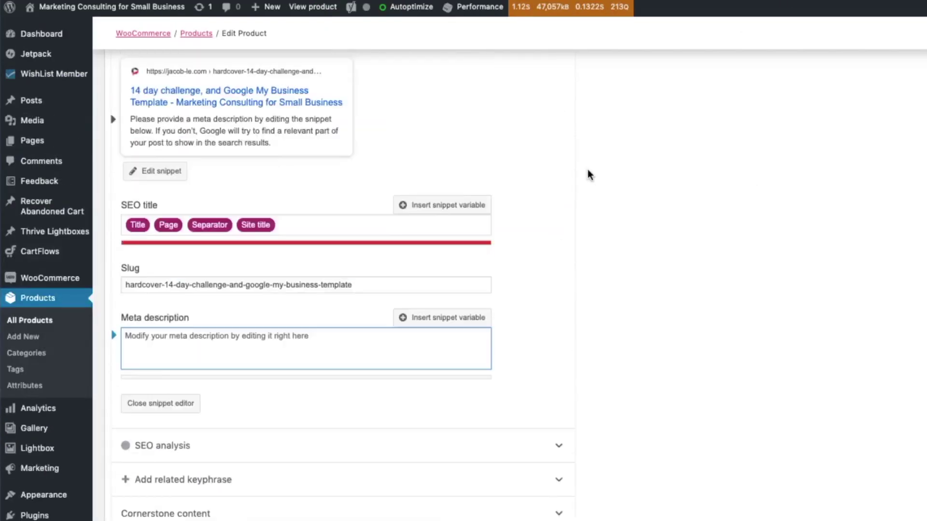
pyautogui.scroll(-6, 589, 176)
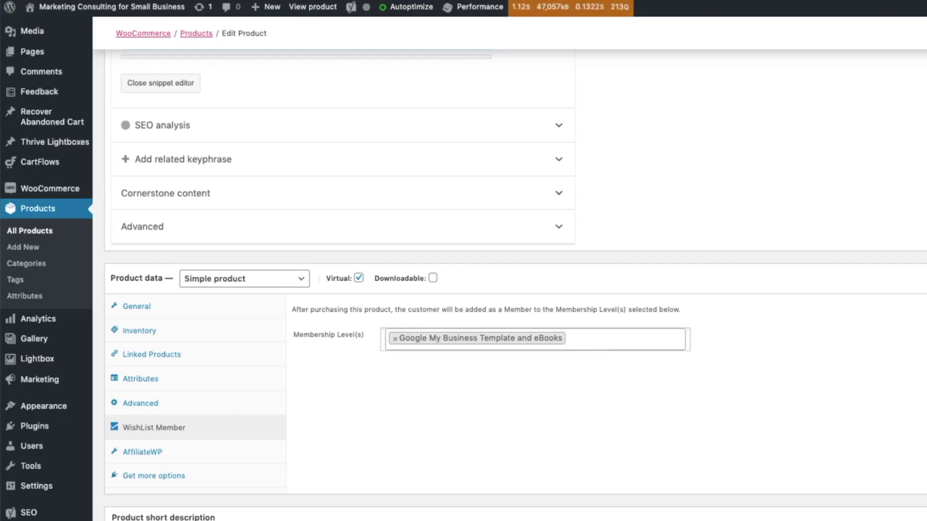
pyautogui.click(739, 1)
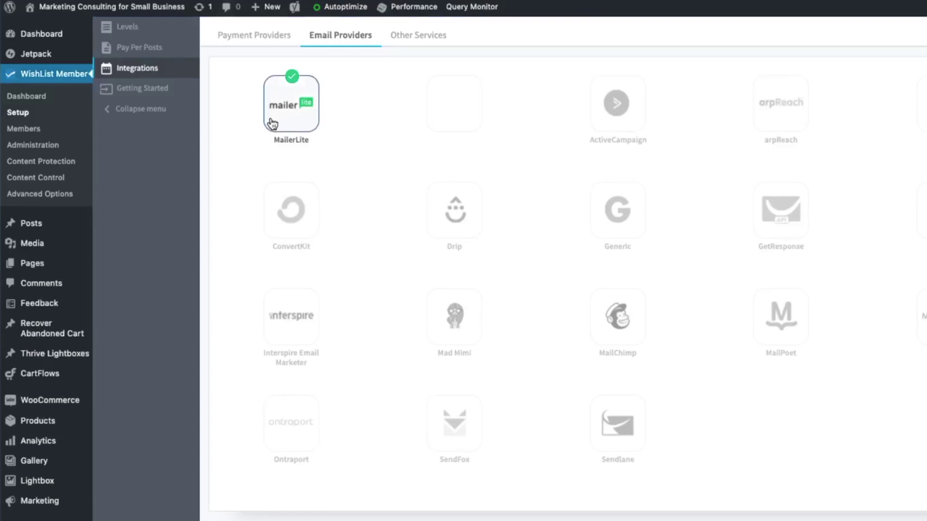
# - Confirm the Google My Business Template and eBooks level adds members to the '14 day challenge' MailerLite list
pyautogui.click(271, 116)
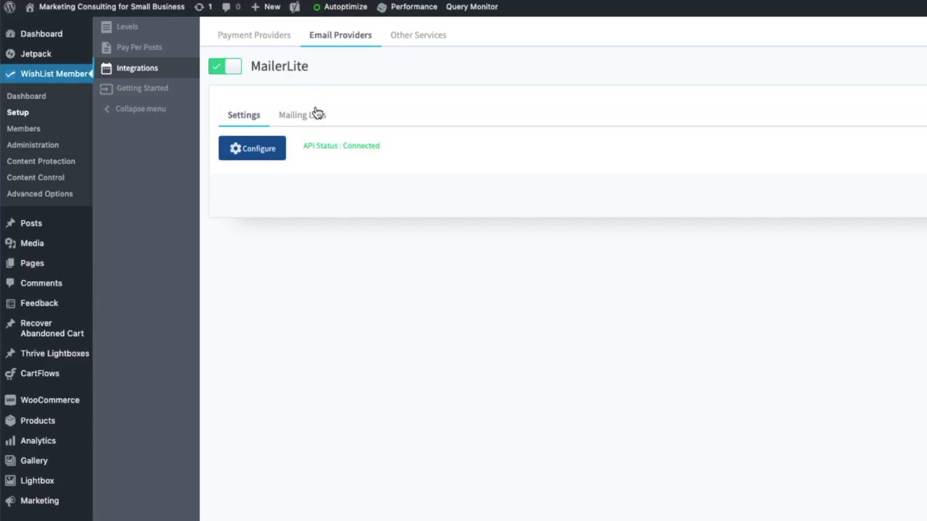
pyautogui.click(316, 114)
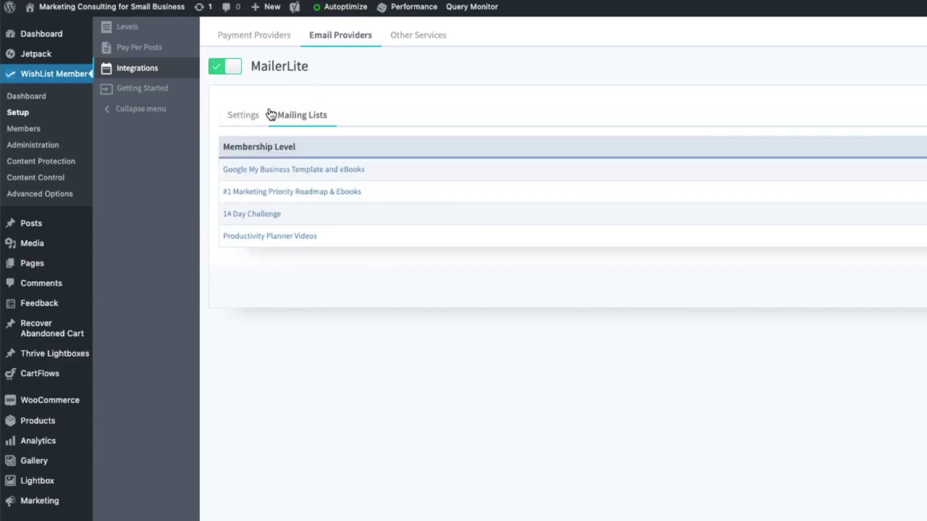
pyautogui.click(303, 170)
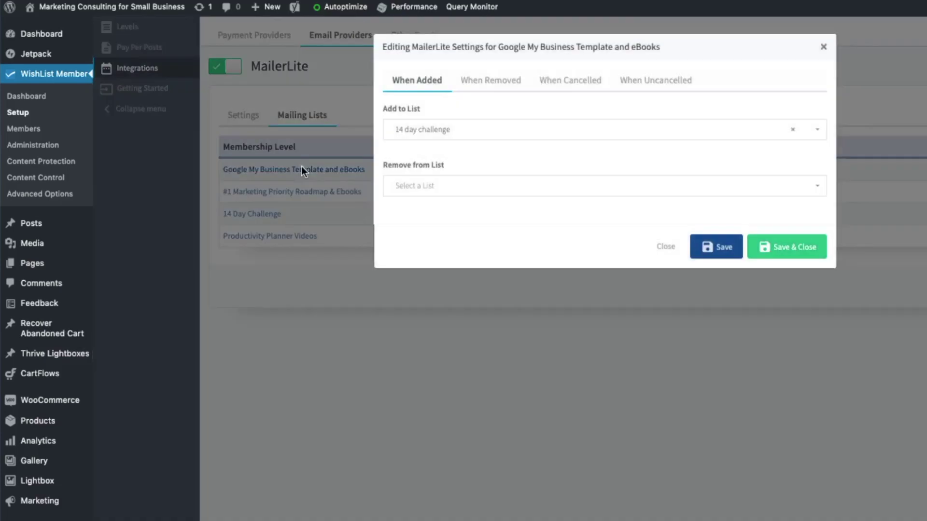
pyautogui.click(471, 134)
pyautogui.scroll(-3, 507, 194)
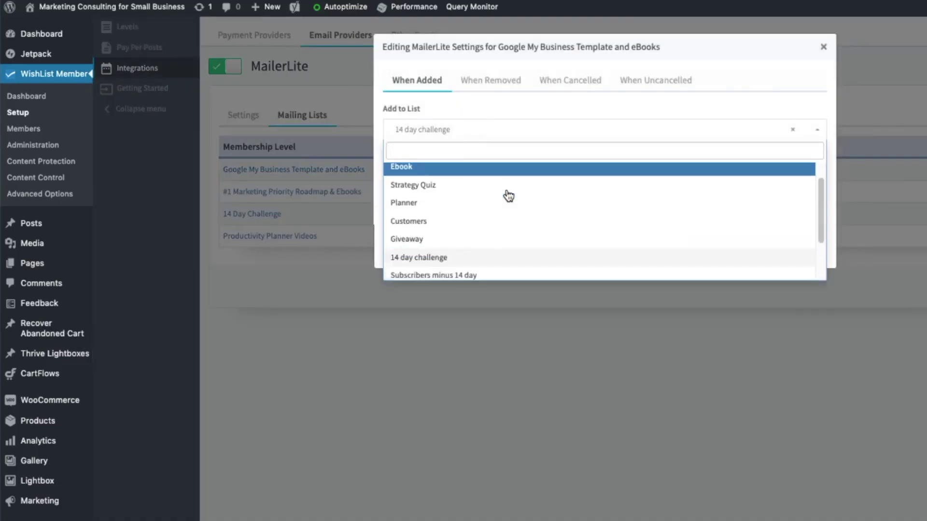
pyautogui.click(510, 330)
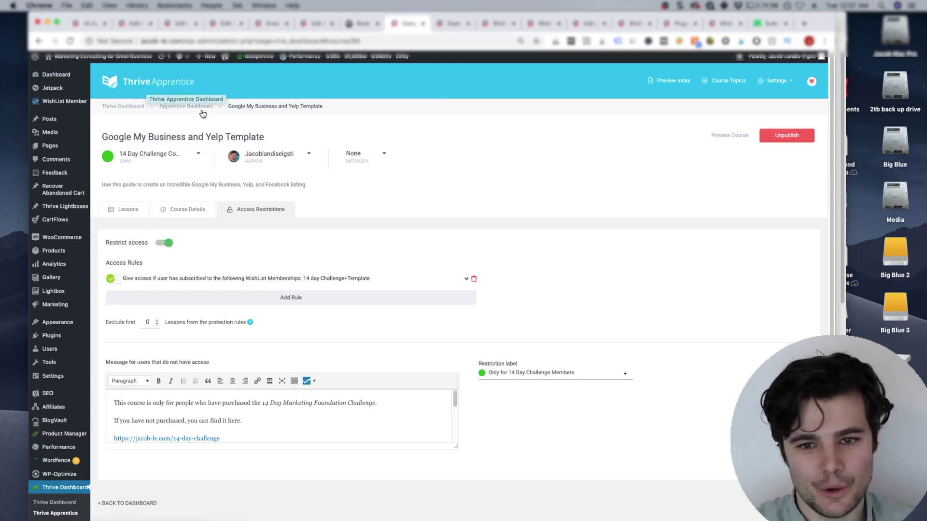
# - Check the lesson page's elements panel, then return to the Google My Business and Yelp Template course
pyautogui.click(454, 22)
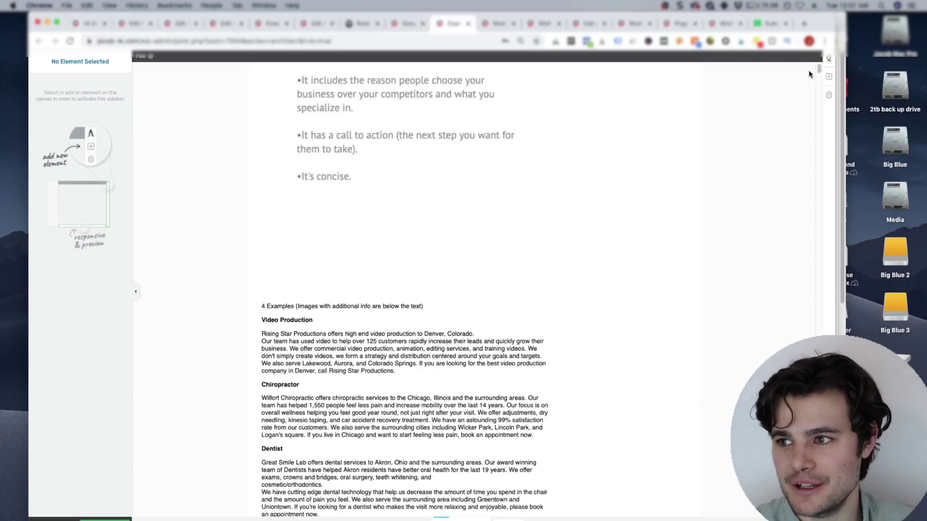
pyautogui.click(828, 78)
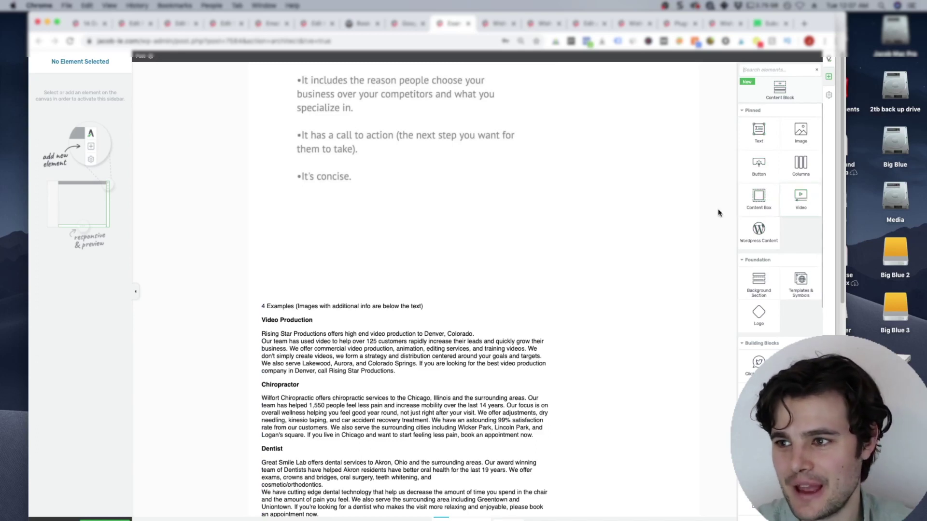
pyautogui.click(407, 23)
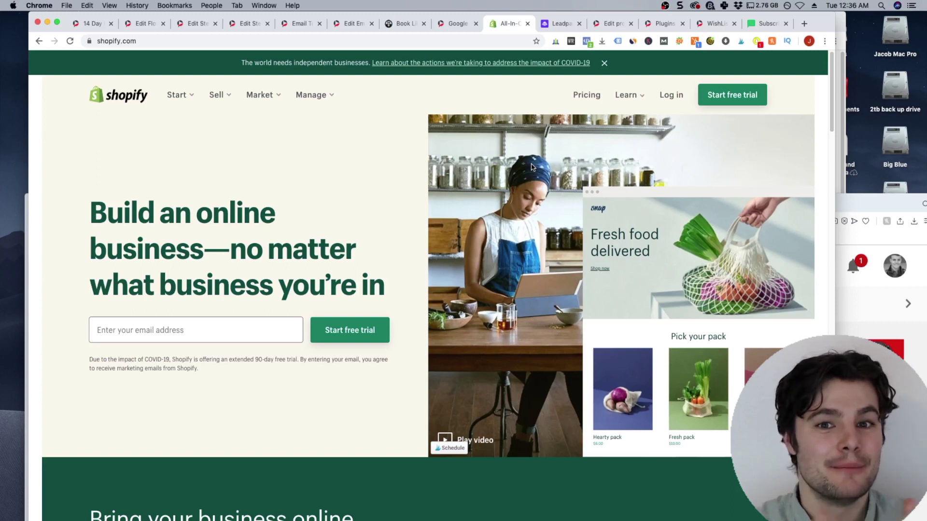
# - Compare Shopify with Leadpages, ending on the Leadpages plans: Standard $25, Pro $48, Advanced $199
pyautogui.click(560, 23)
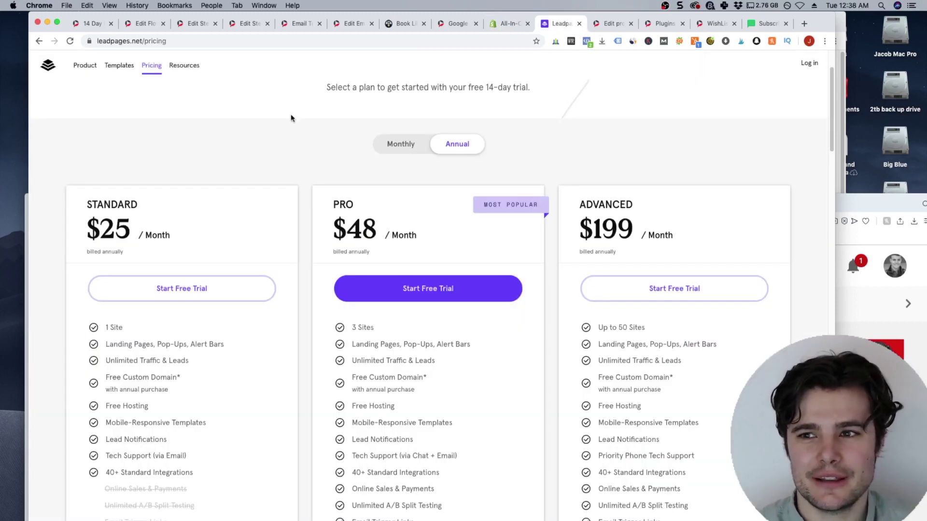
pyautogui.click(502, 24)
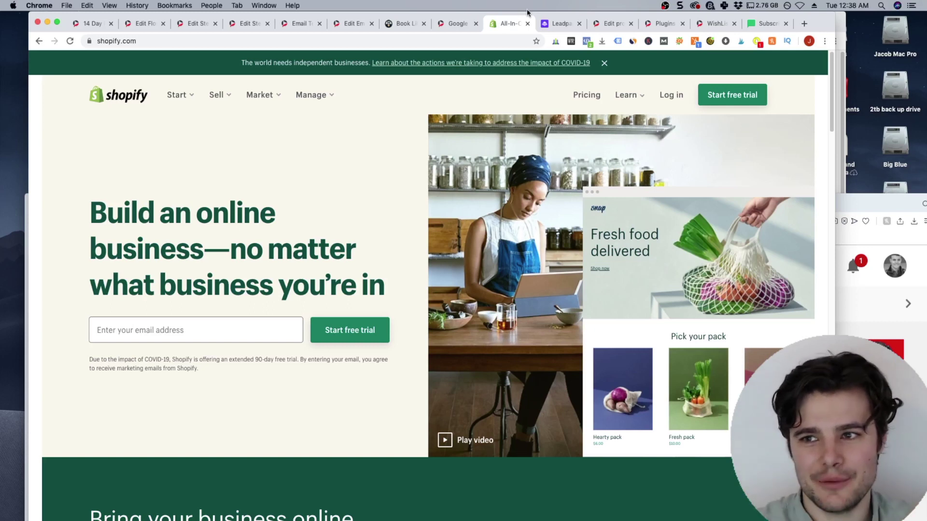
pyautogui.click(555, 24)
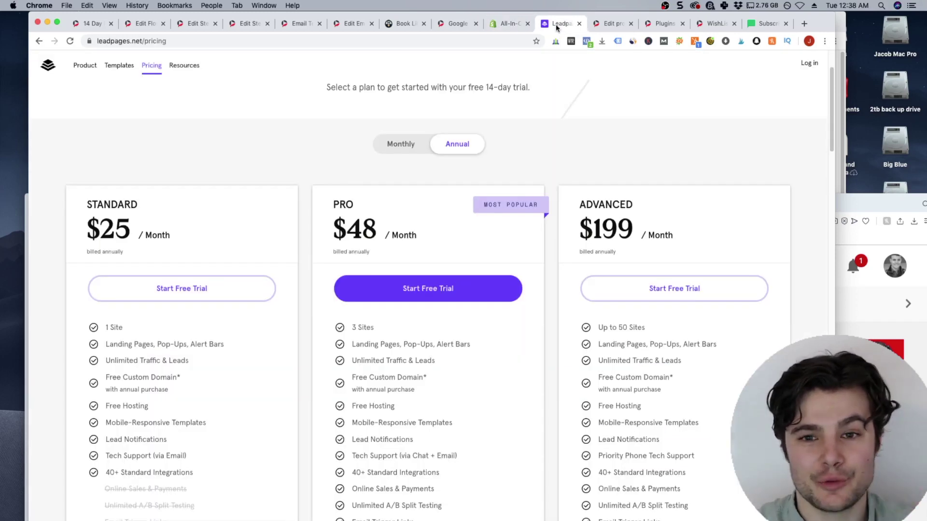